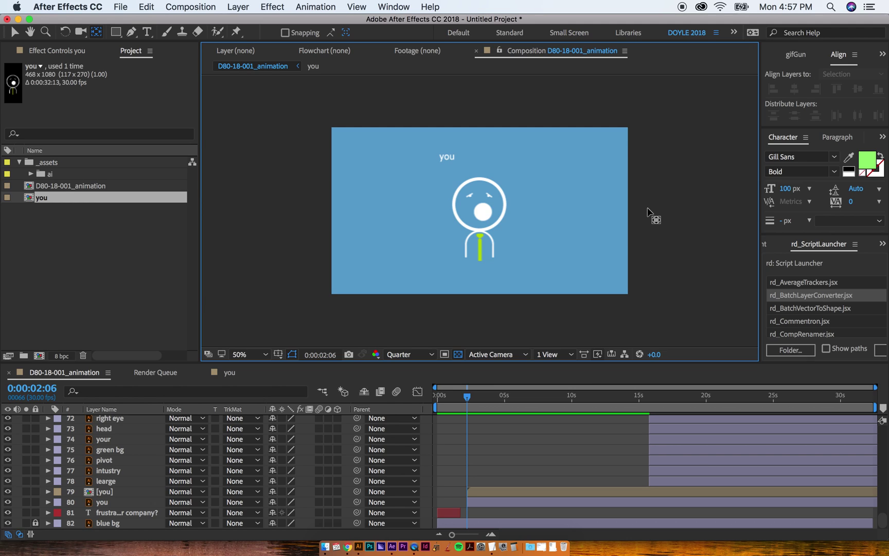
Select the [you] character layer in the viewer and open the you precomp
key("v")
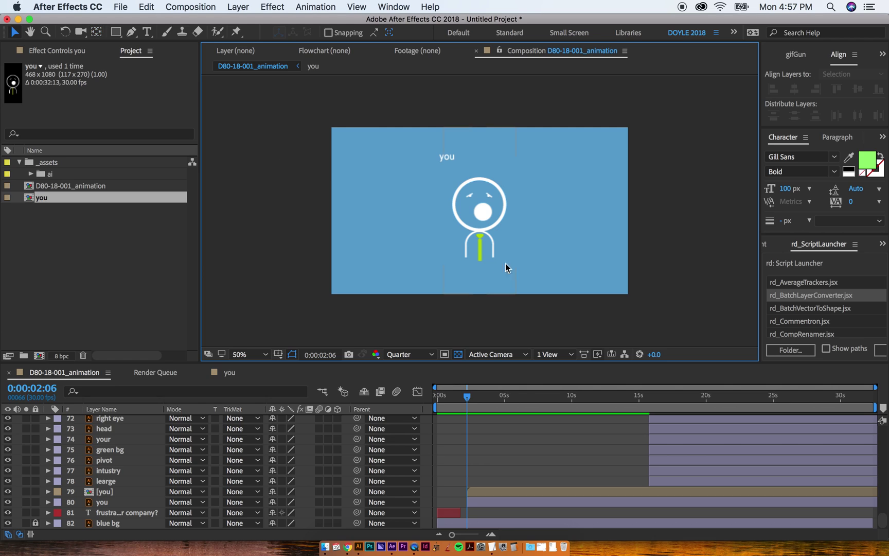
left_click(483, 212)
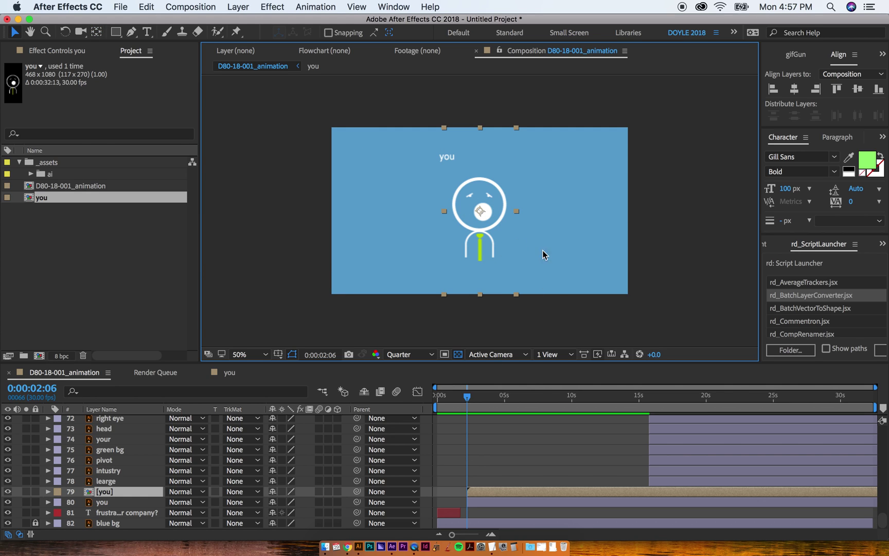
double_click(486, 214)
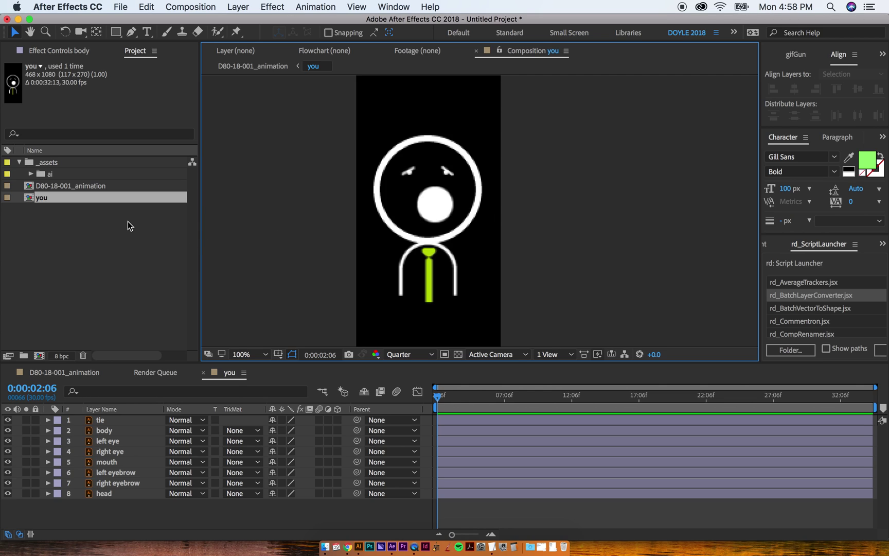
In Illustrator, hide the sentence layer and show the you label through LARGE WORDS layers
key("super+Tab")
key("super+Tab")
key("super+Tab")
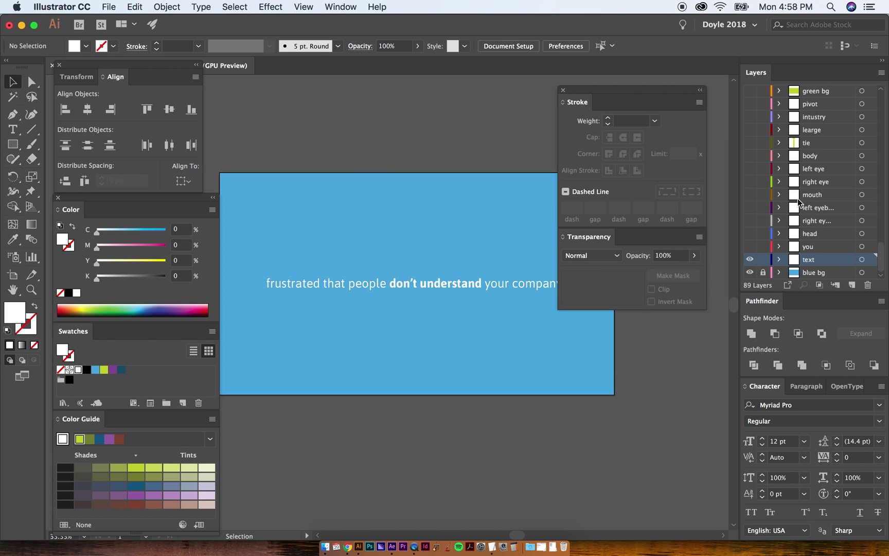
left_click(749, 259)
left_click(749, 245)
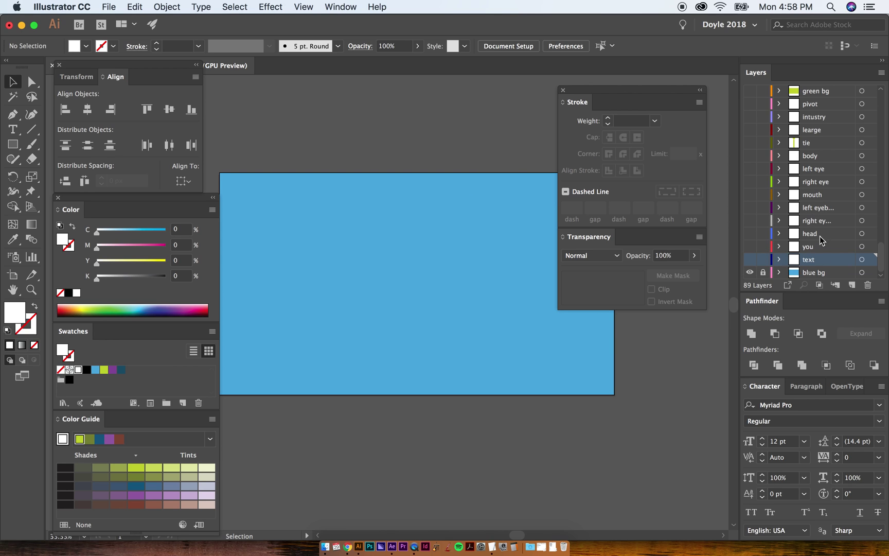
left_click_drag(750, 247, 751, 132)
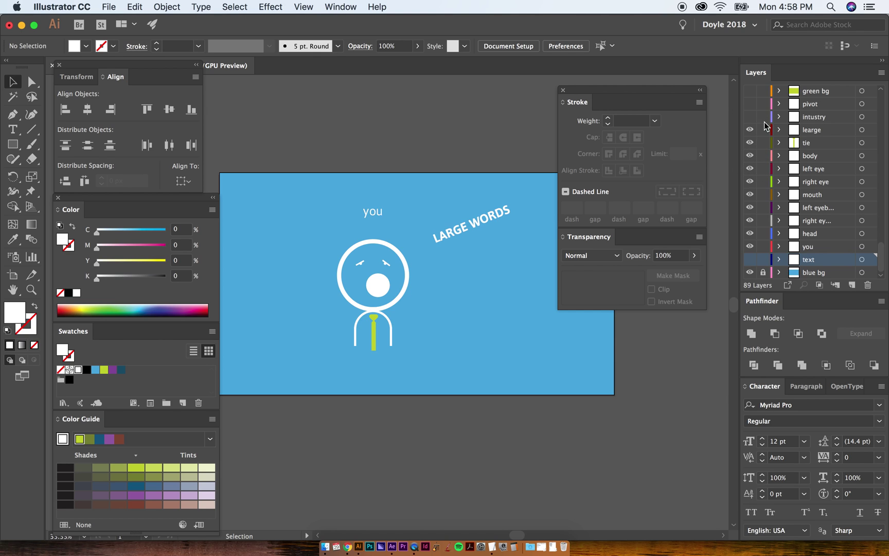
mouse_move(750, 129)
left_mouse_down()
mouse_move(748, 258)
mouse_move(750, 135)
left_mouse_up()
Check the stick figure artwork by selecting and deselecting it, then return to After Effects
left_click_drag(357, 297, 415, 369)
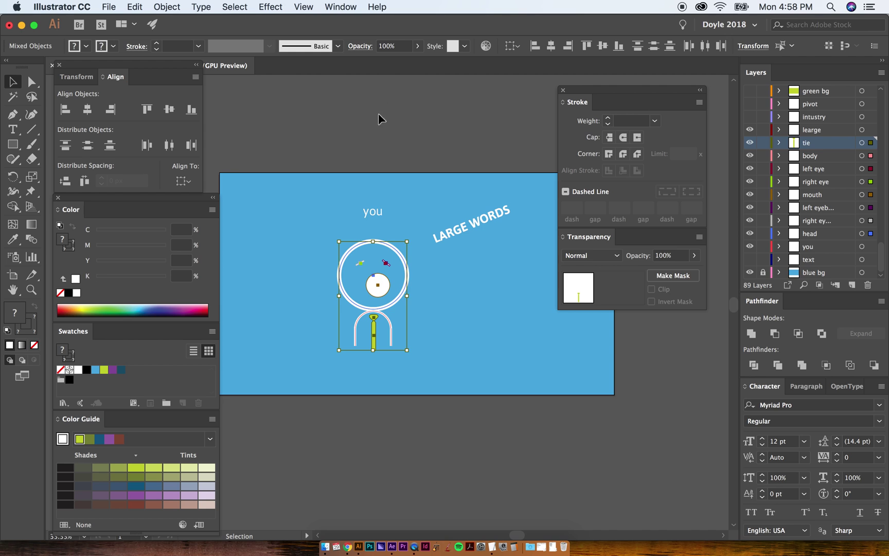
left_click(381, 128)
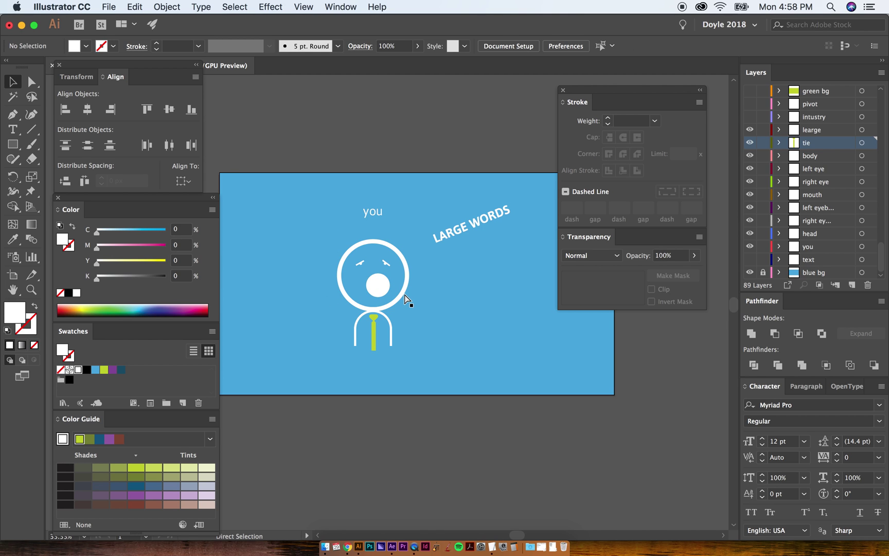
key("super+Tab")
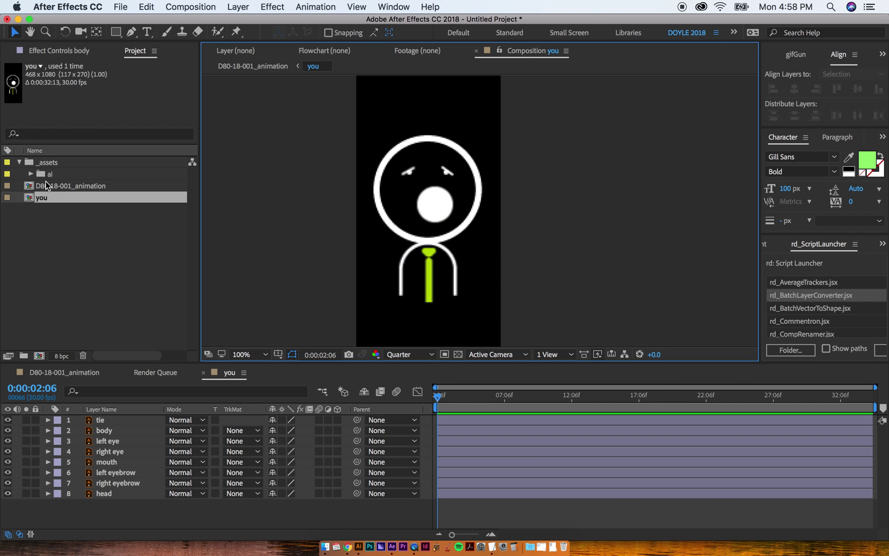
Open the D80-18-001_animation composition and select the numbered layers from Layer 59
double_click(30, 186)
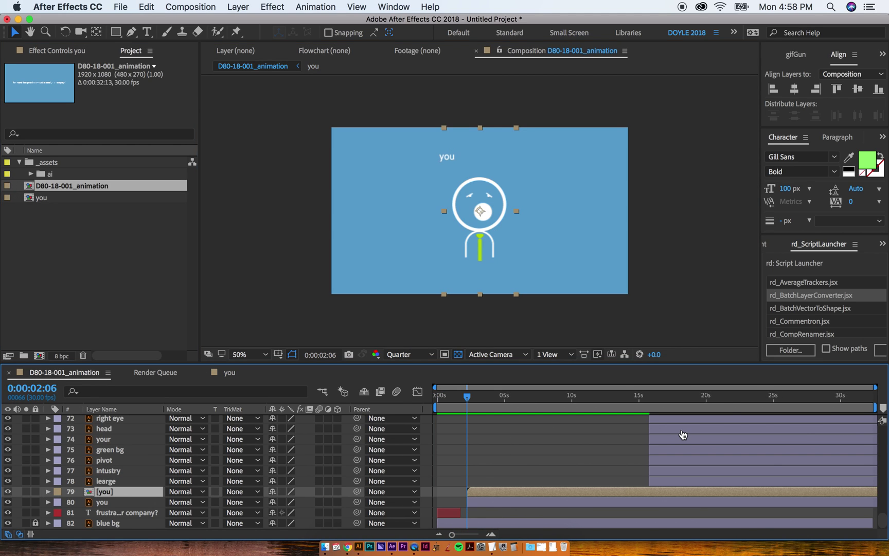
scroll(651, 448, "up", 10)
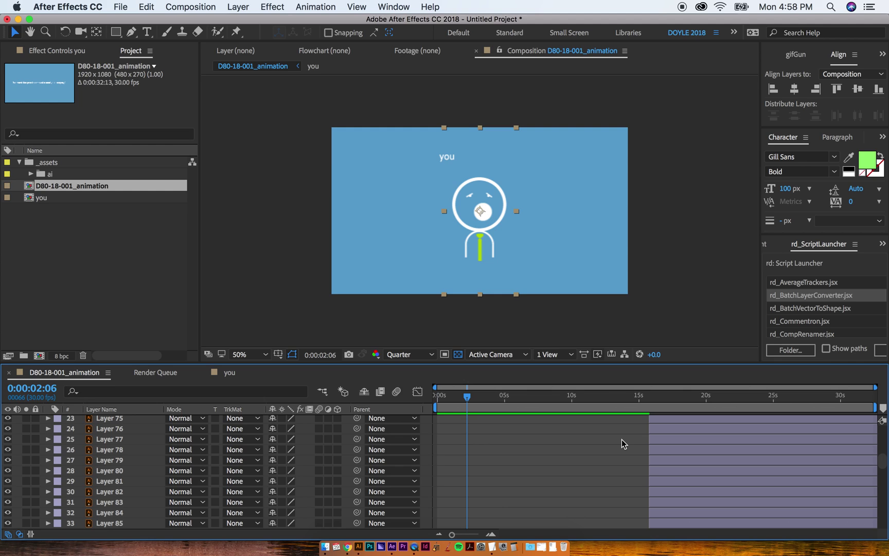
scroll(621, 444, "up", 5)
left_click(122, 483)
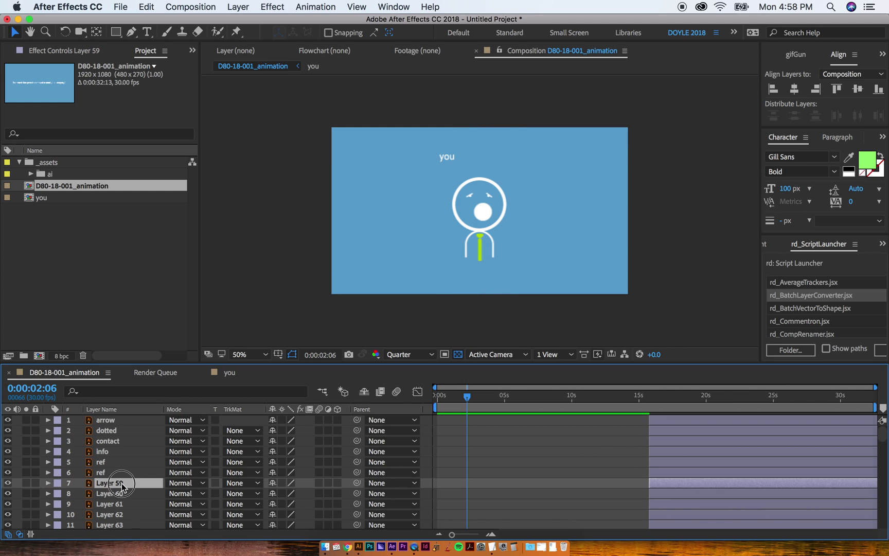
scroll(122, 486, "down", 2)
left_click(119, 504, "shift")
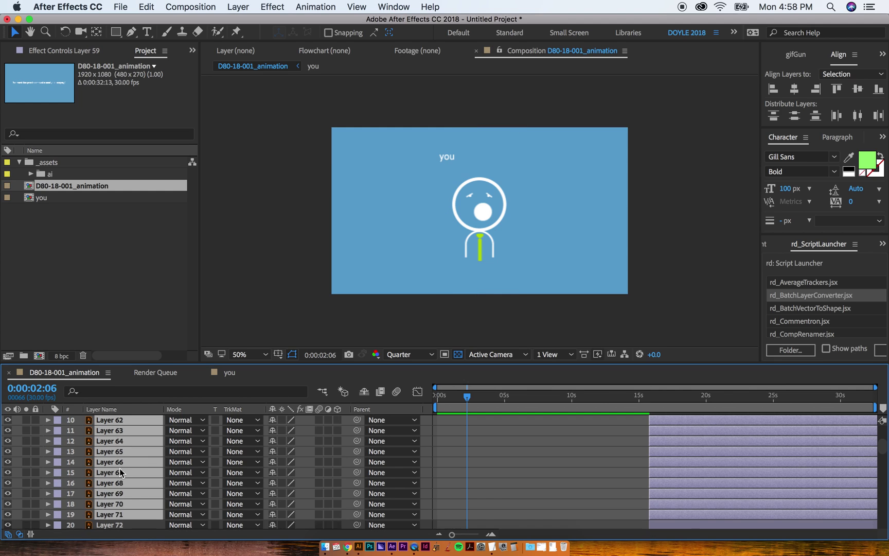
Select layer 79 [you] in the timeline and open the you precomp
scroll(655, 475, "down", 6)
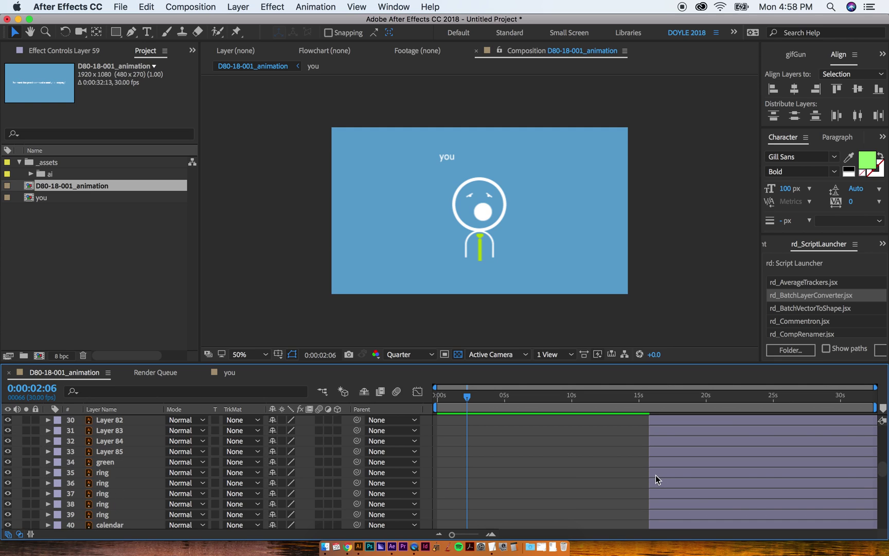
scroll(119, 468, "down", 8)
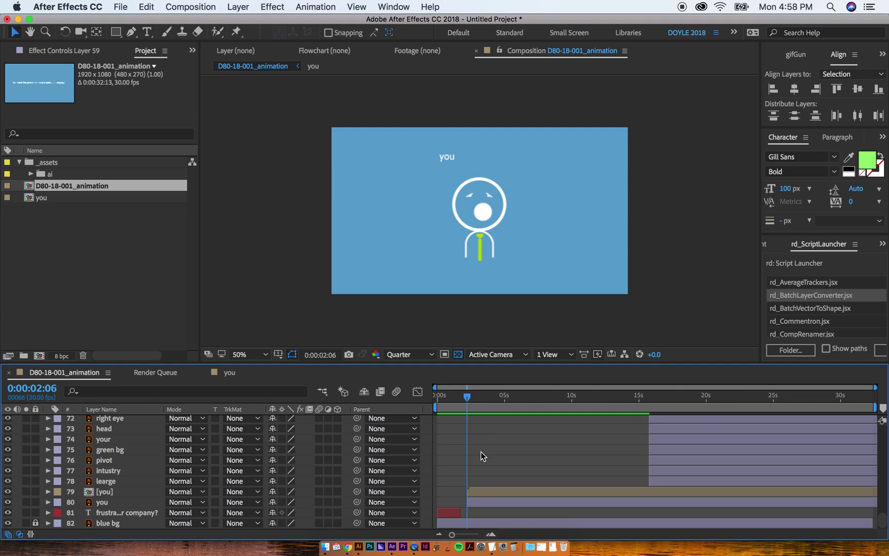
left_click(494, 490)
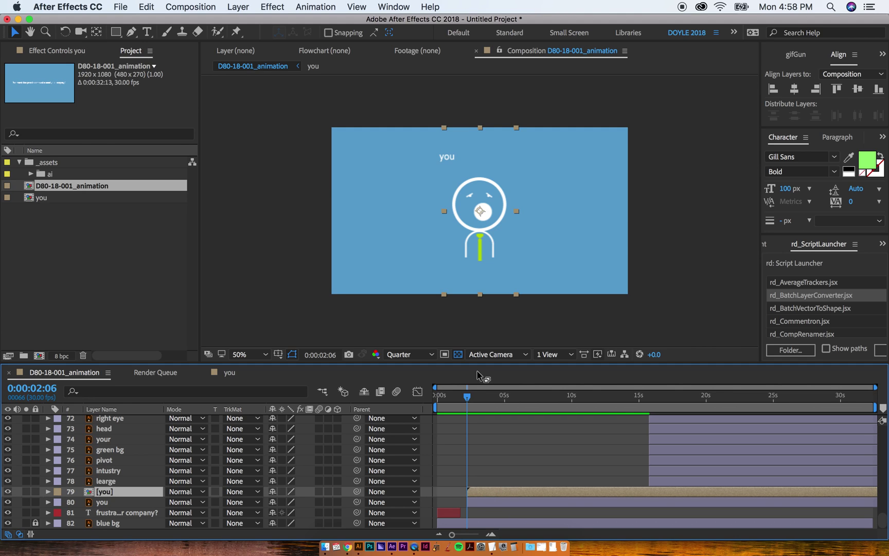
double_click(480, 492)
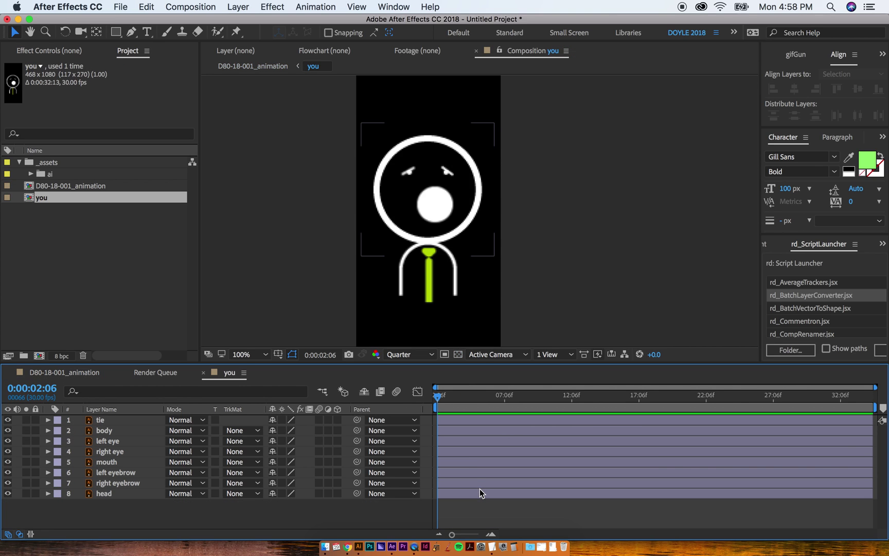
Convert all eight character layers with Create Shapes from Vector Layer
left_click(436, 209)
left_click(442, 490)
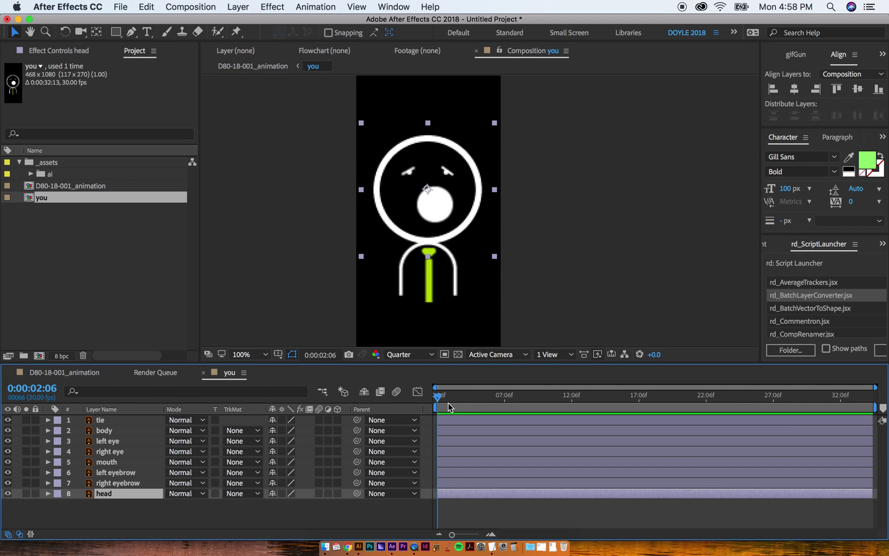
left_click(443, 420, "shift")
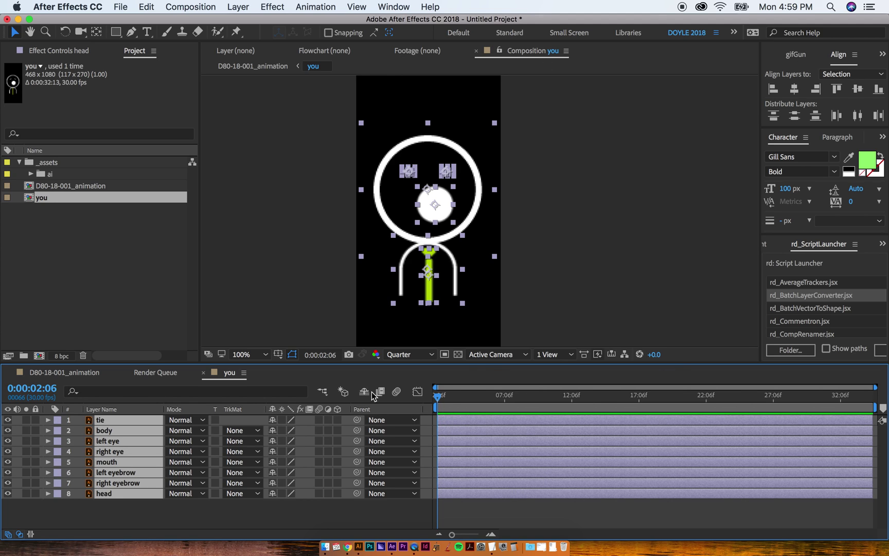
right_click(457, 430)
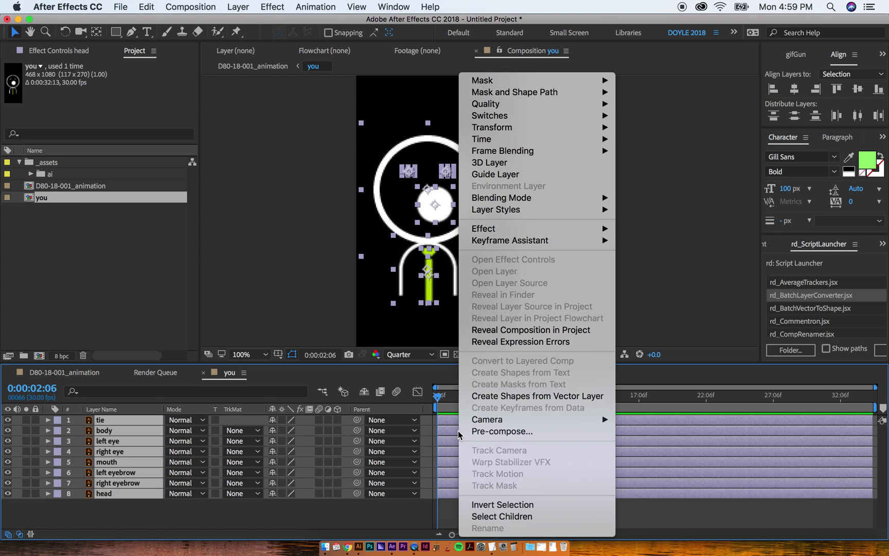
left_click(508, 396)
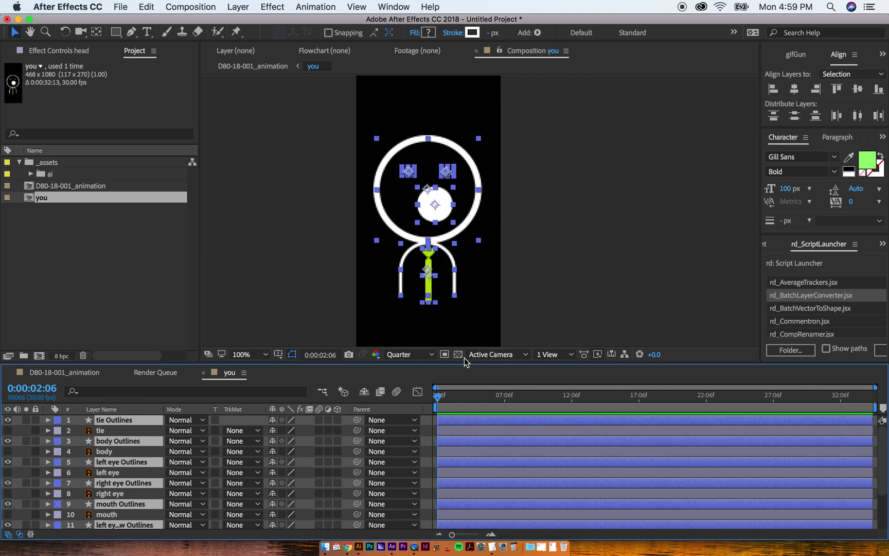
Undo and redo the shape conversion, then move the Outlines layers to the top
left_click(452, 422)
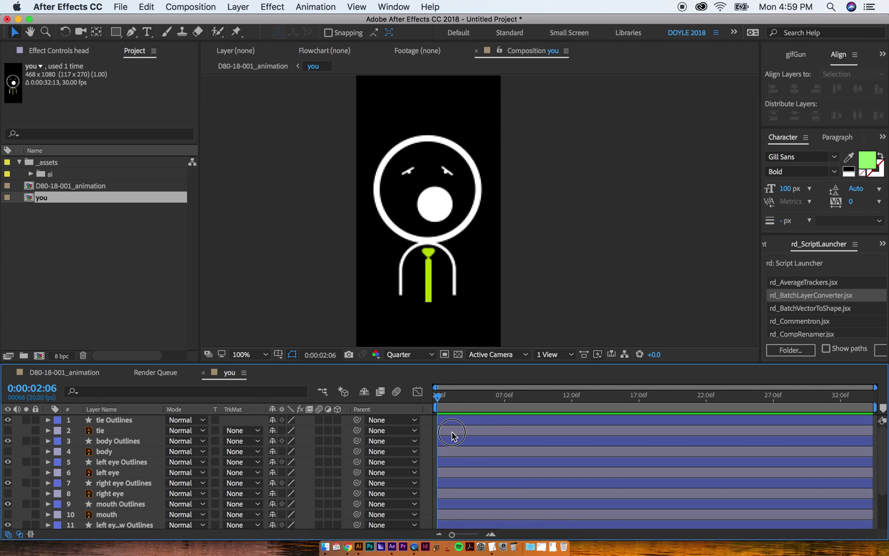
left_click(452, 431)
left_click(451, 451)
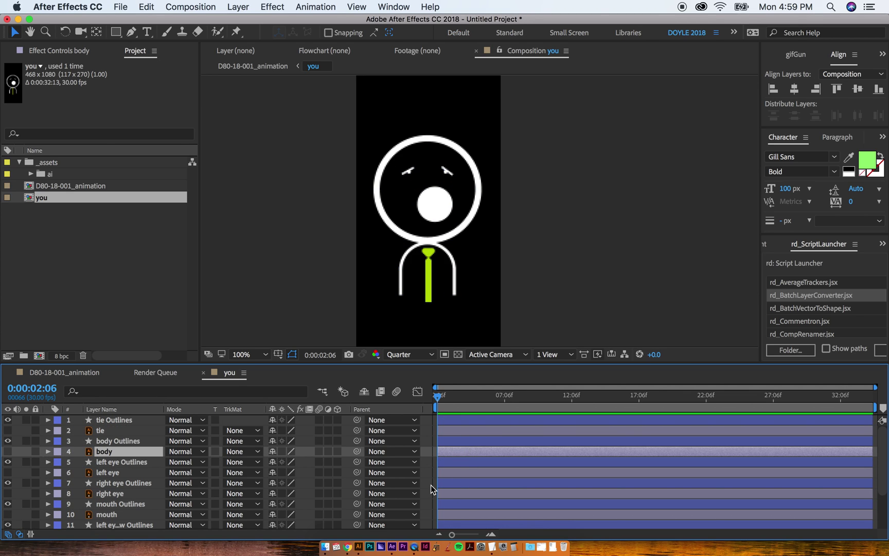
key("cmd+z")
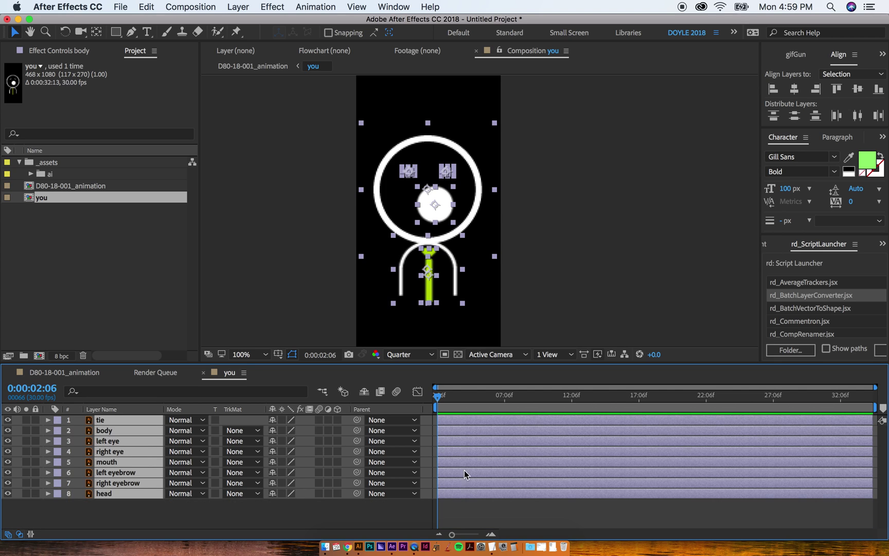
right_click(458, 452)
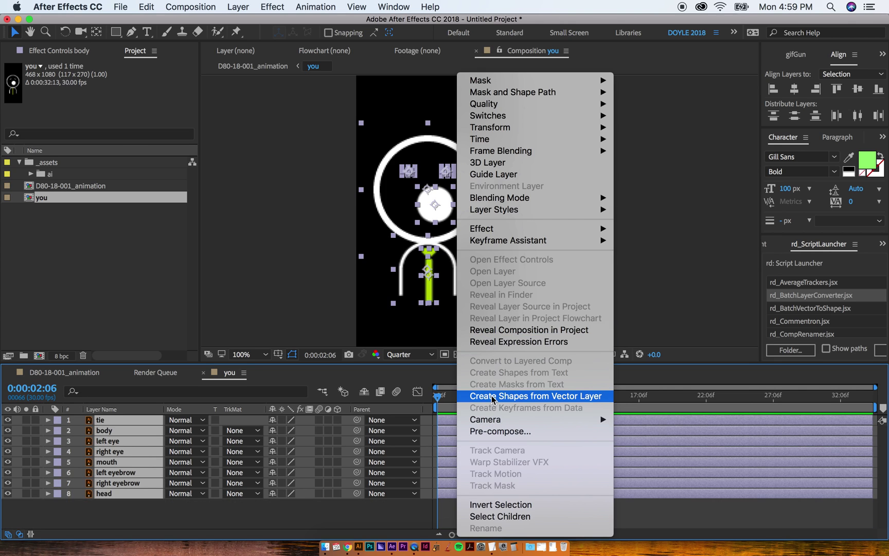
left_click(491, 395)
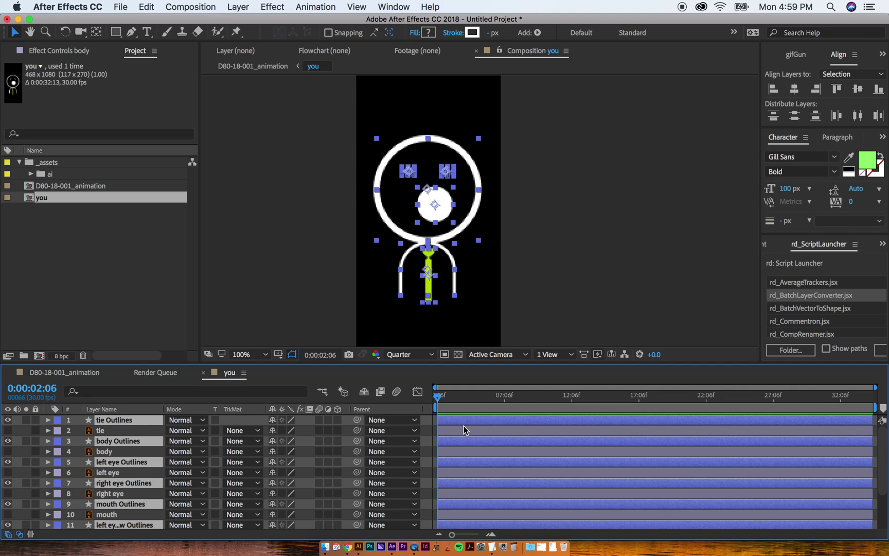
key("cmd+shift+bracketright")
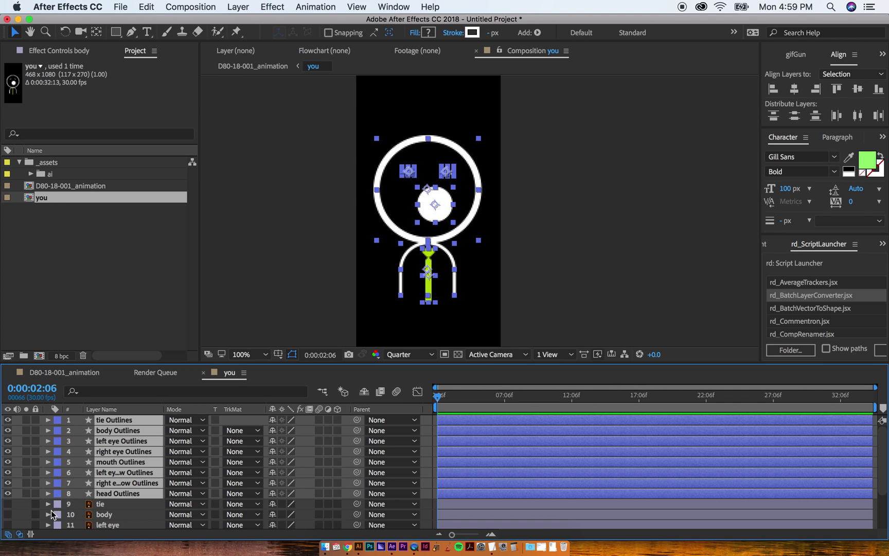
Inspect the tie, right eyebrow and right eye Outlines layers, expanding the right eye's contents
left_click(113, 496)
left_click(112, 505)
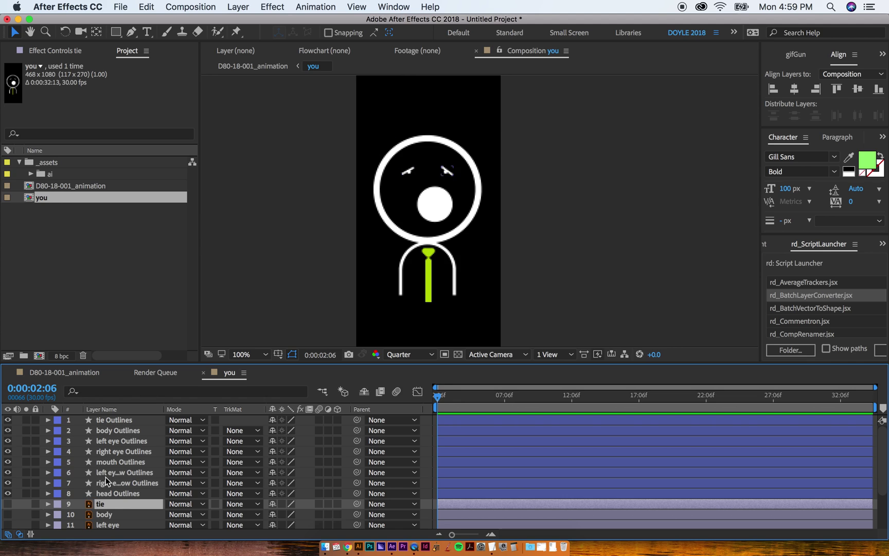
left_click(107, 482)
left_click(119, 454)
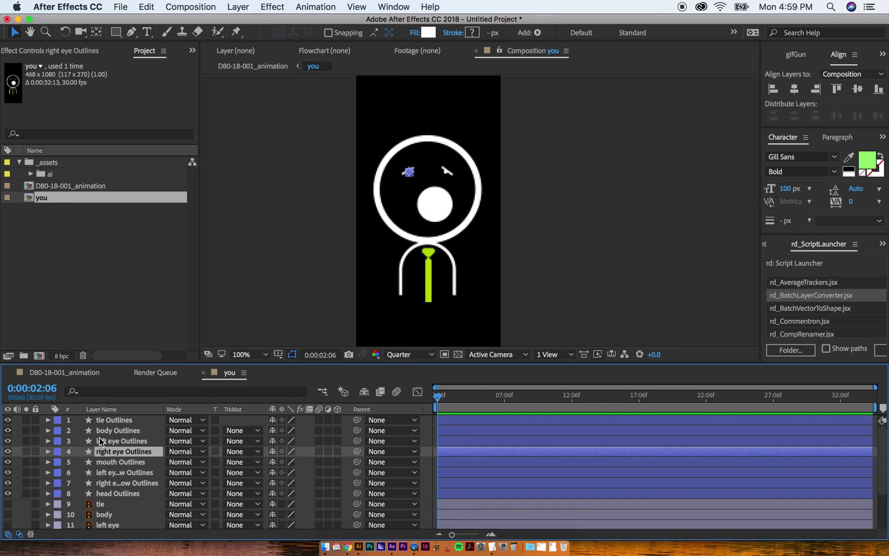
key("ctrl+grave")
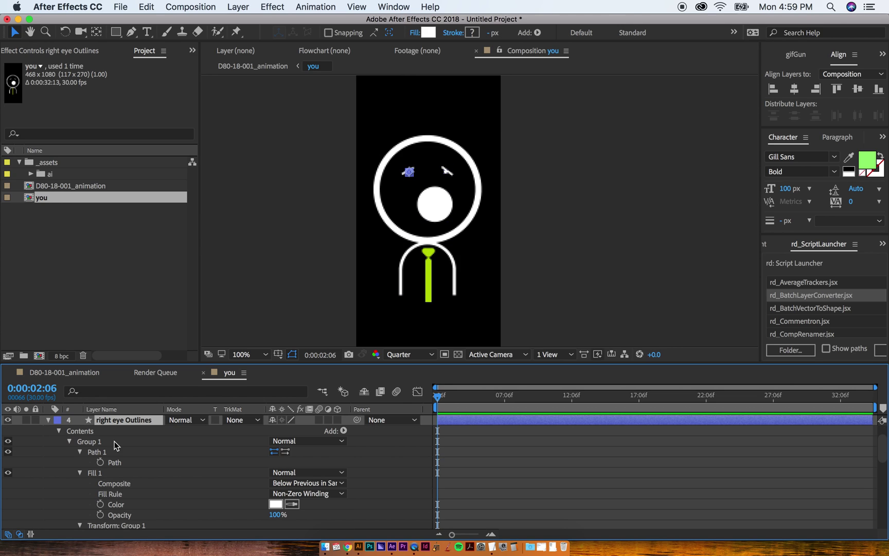
scroll(165, 498, "down", 8)
scroll(165, 497, "up", 5)
key("ctrl+grave")
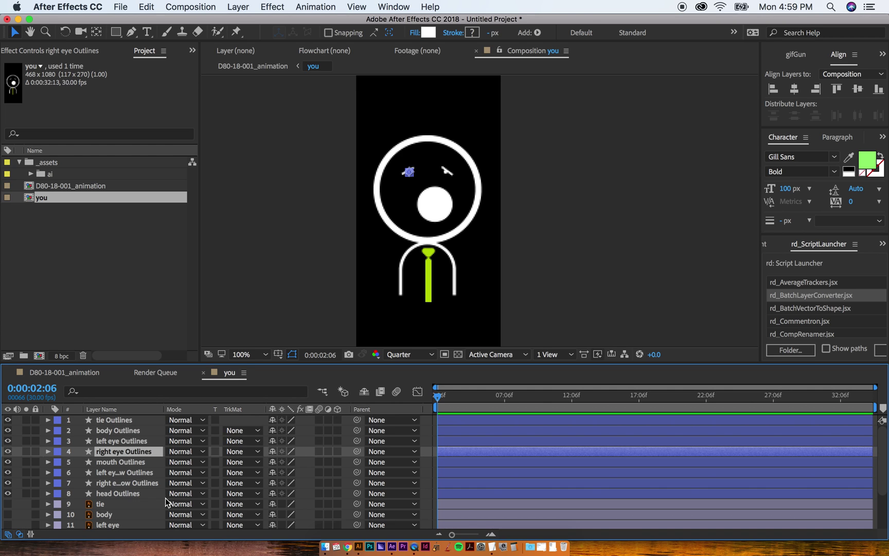
Delete the original tie through head vector layers
left_click(119, 501)
scroll(119, 500, "down", 3)
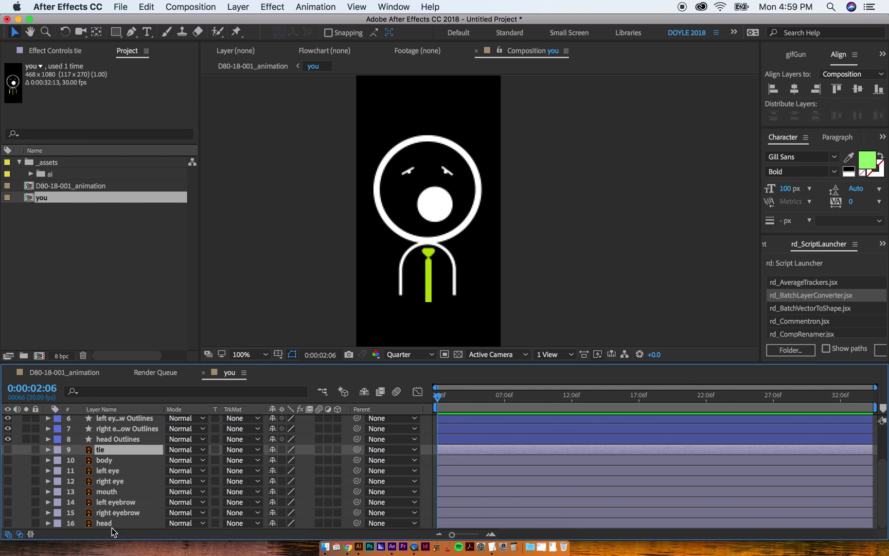
left_click(116, 521, "shift")
key("Delete")
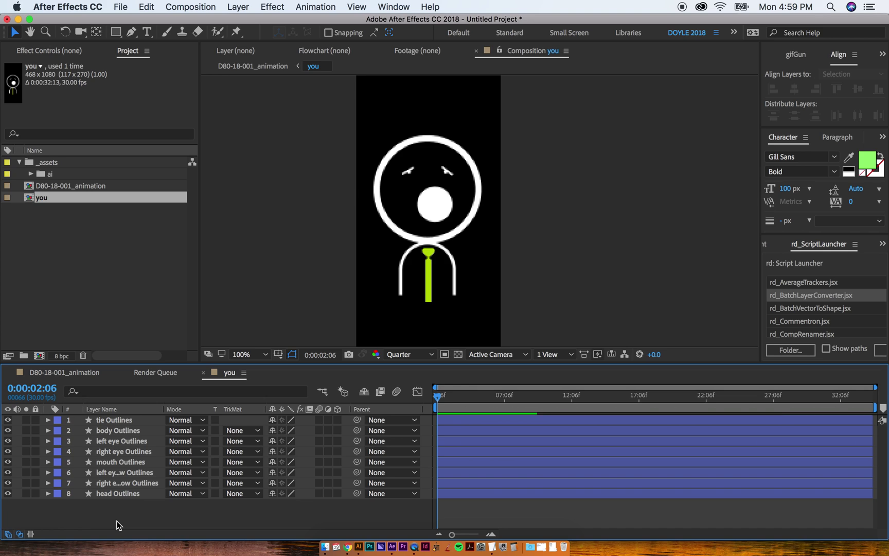
Check the mouth and both eyebrow shapes, then open the preview resolution menu
left_click(443, 194)
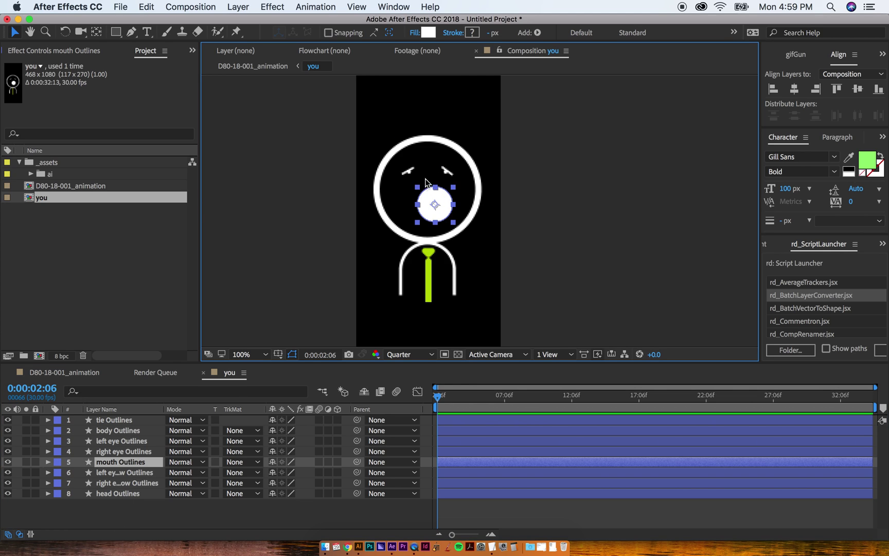
left_click(415, 171)
left_click(449, 169)
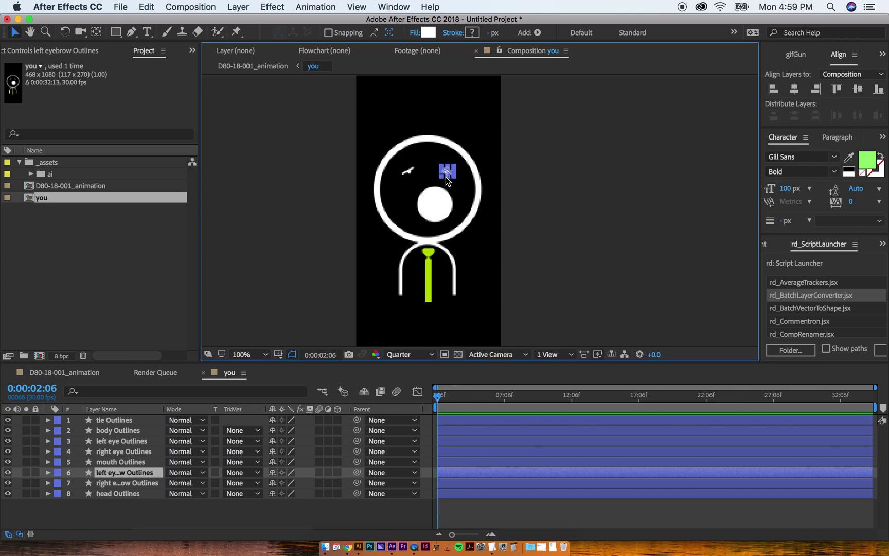
left_click(522, 226)
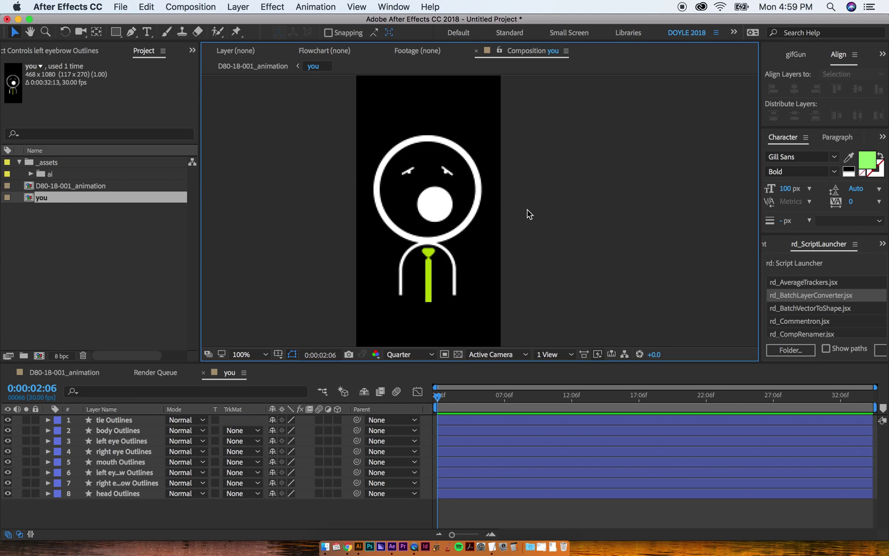
scroll(528, 208, "up", 2)
left_click(397, 355)
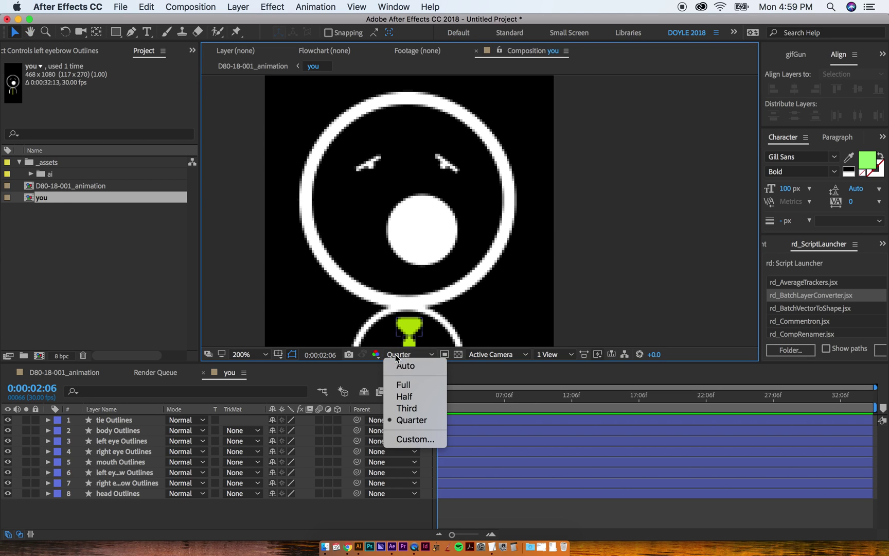
Set preview resolution to Full, enlarge the viewer, and pan to centre the character
left_click(401, 384)
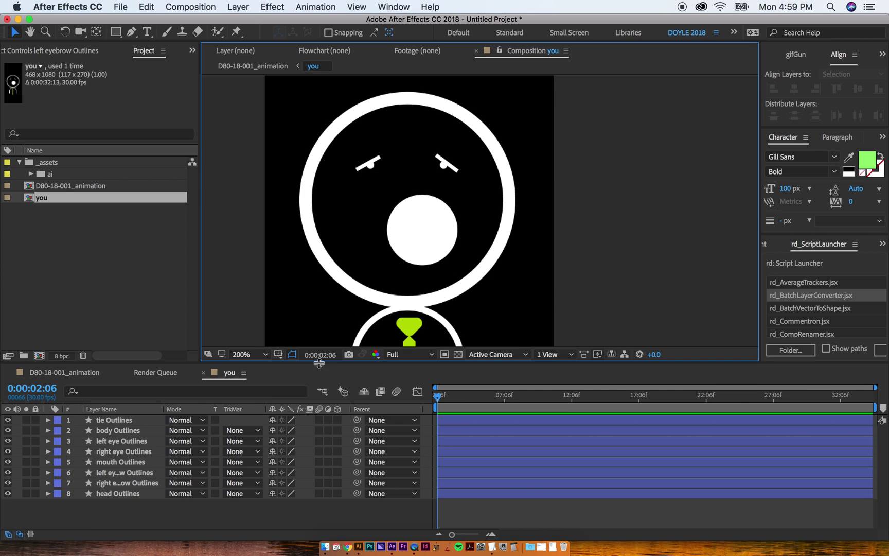
left_click_drag(319, 363, 319, 446)
key("h")
left_click_drag(428, 267, 445, 225)
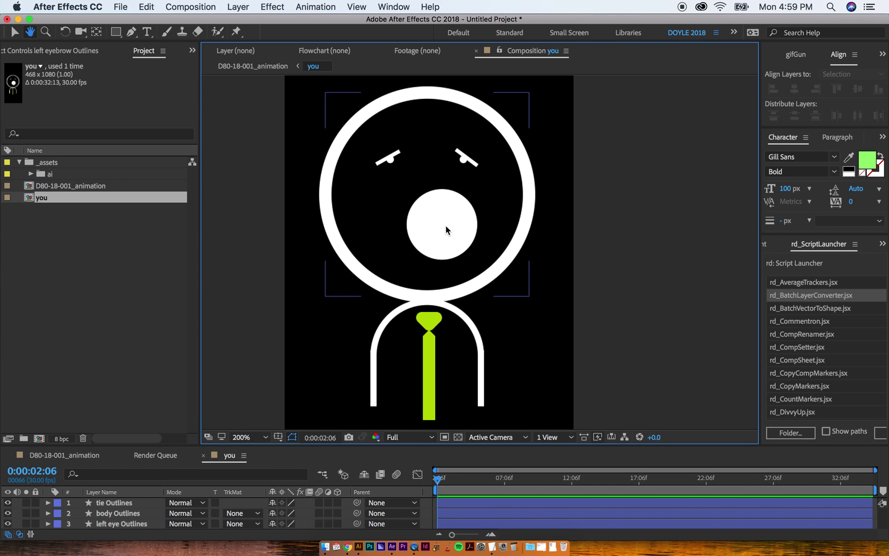
key("v")
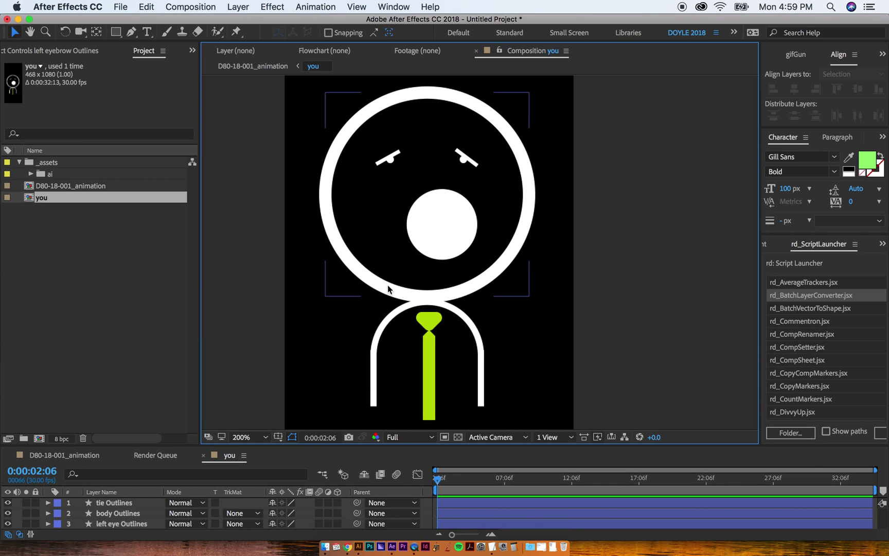
Check the head circle and both eye pupils by selecting them in the viewer
left_click(390, 139)
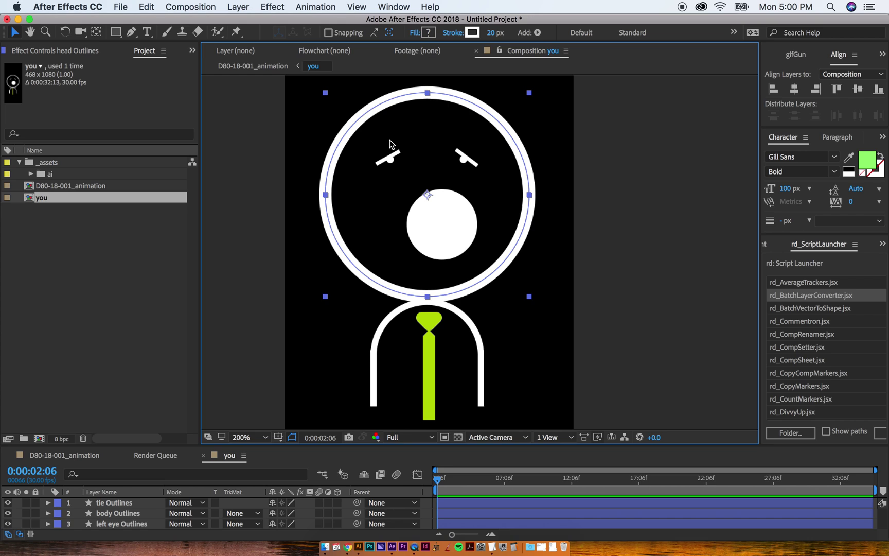
left_click(386, 144)
mouse_move(372, 145)
left_mouse_down()
mouse_move(476, 155)
mouse_move(489, 170)
left_mouse_up()
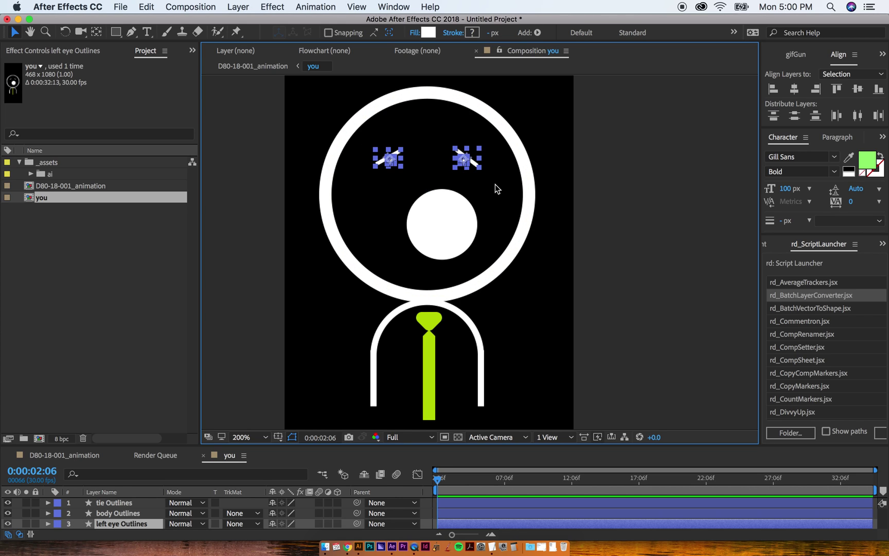
left_click(496, 184)
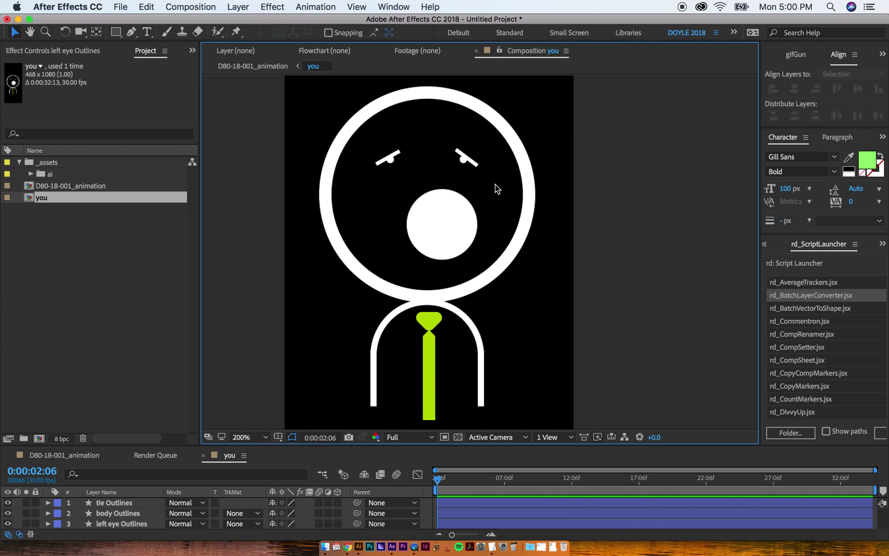
Zoom in to check the mouth and pupils, recentre, and accidentally add Adjustment Layer 1
key("period")
left_click(427, 165)
scroll(503, 238, "up", 3)
scroll(503, 238, "left", 3)
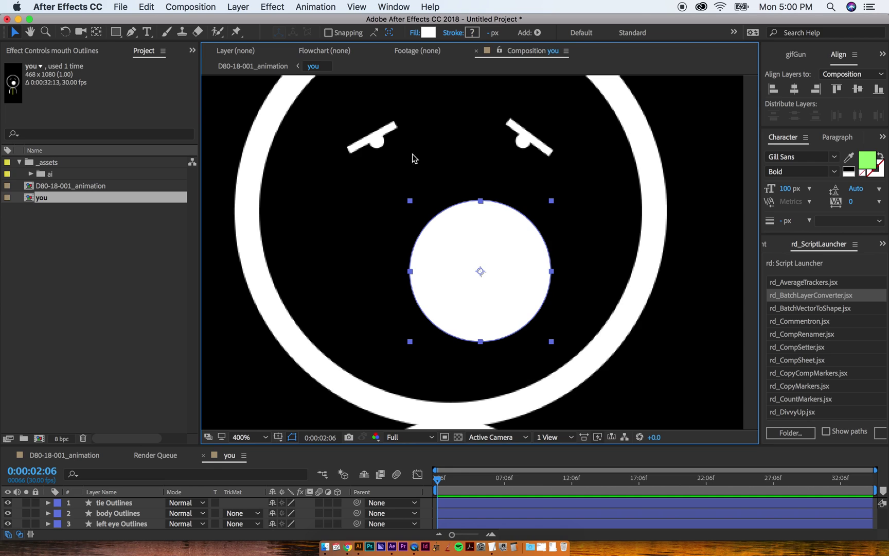
left_click(378, 145)
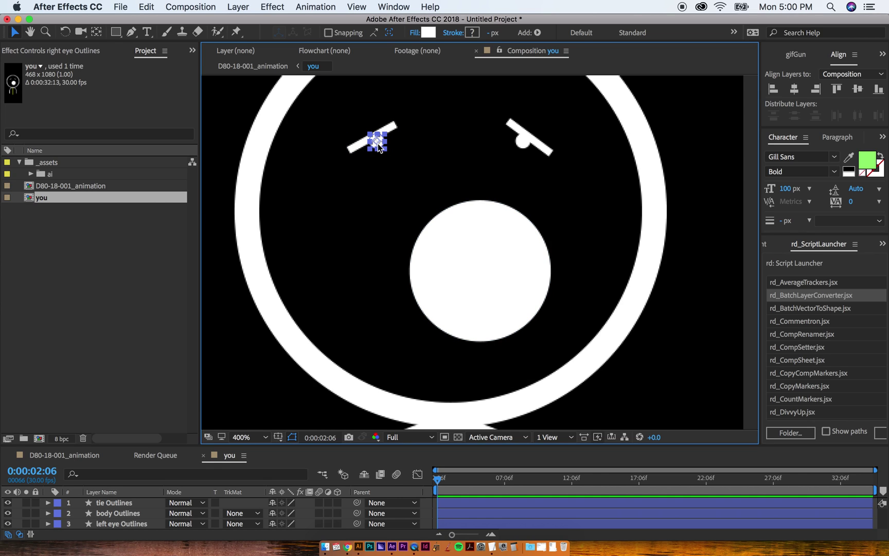
left_click(522, 147)
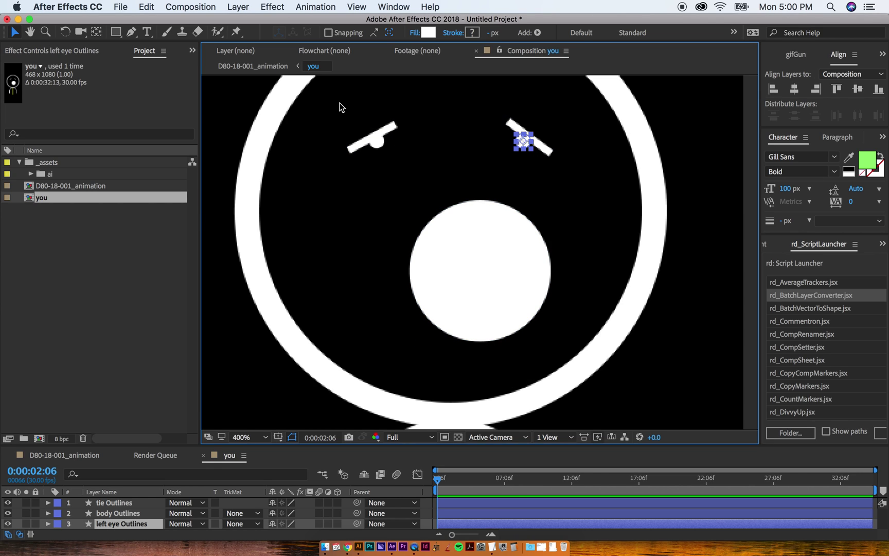
key("comma")
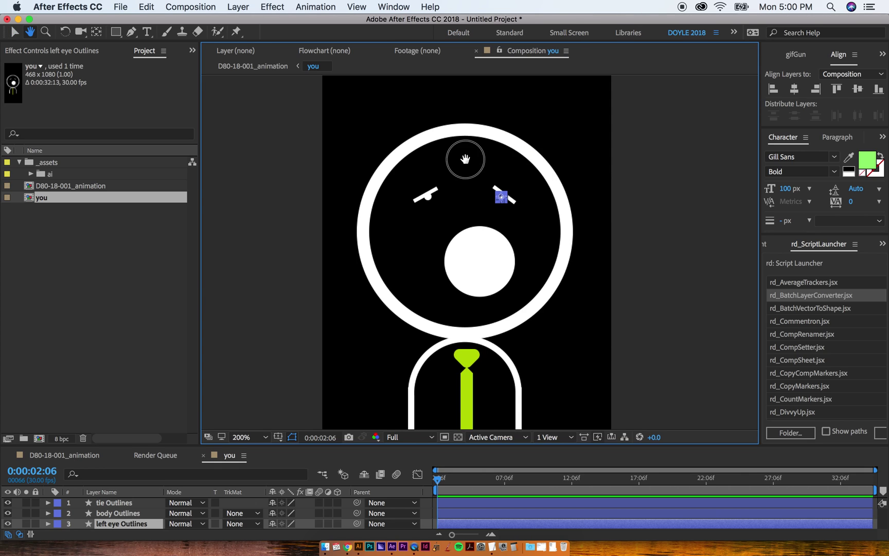
left_click_drag(462, 155, 437, 163)
left_click(290, 198)
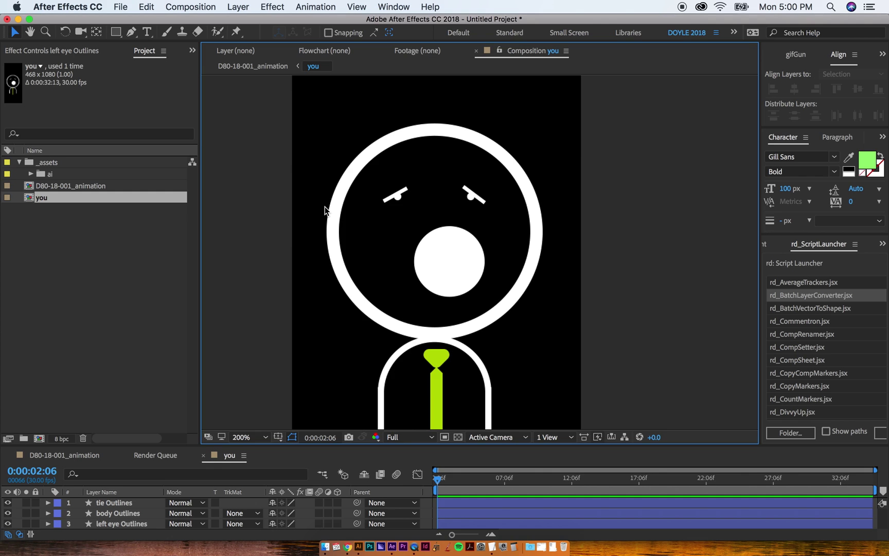
key("super+alt+y")
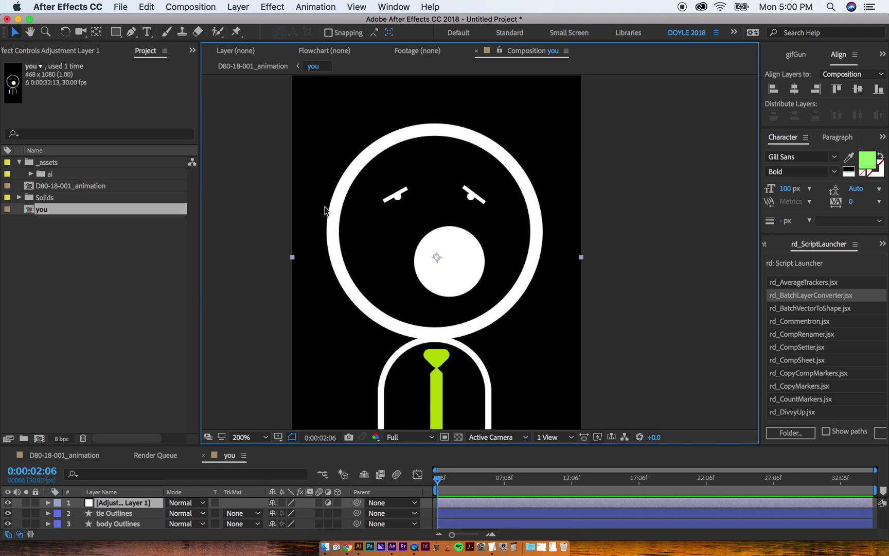
Undo the adjustment layer and add a null object at the head's upper-right edge
key("super+z")
key("super+alt+shift+y")
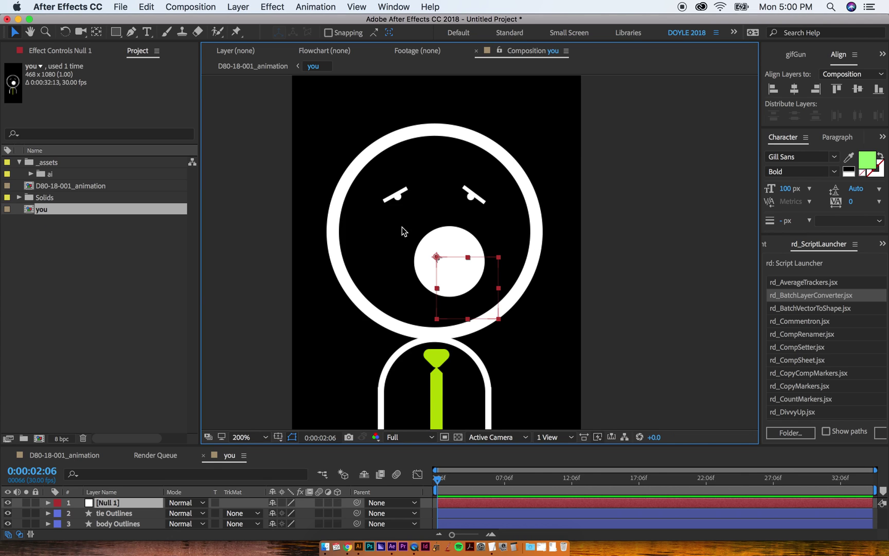
left_click_drag(462, 288, 530, 172)
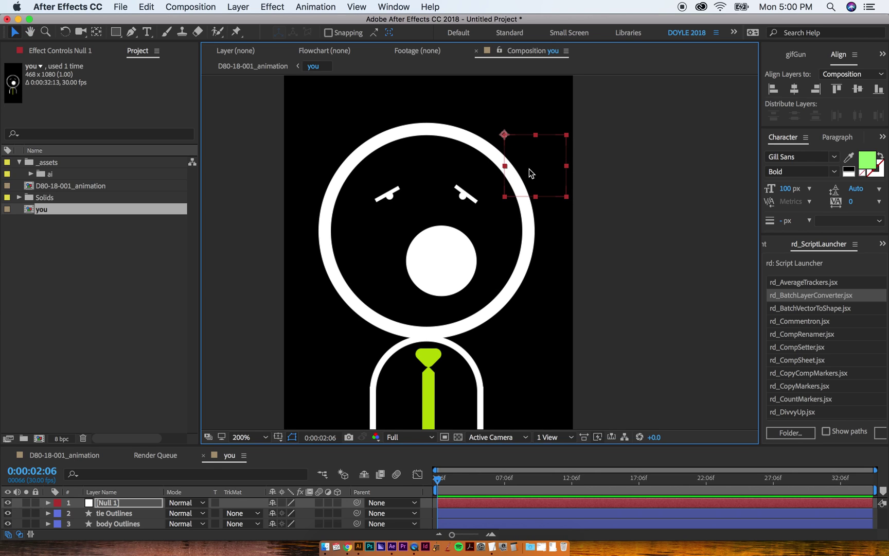
left_click(604, 151)
left_click(538, 175)
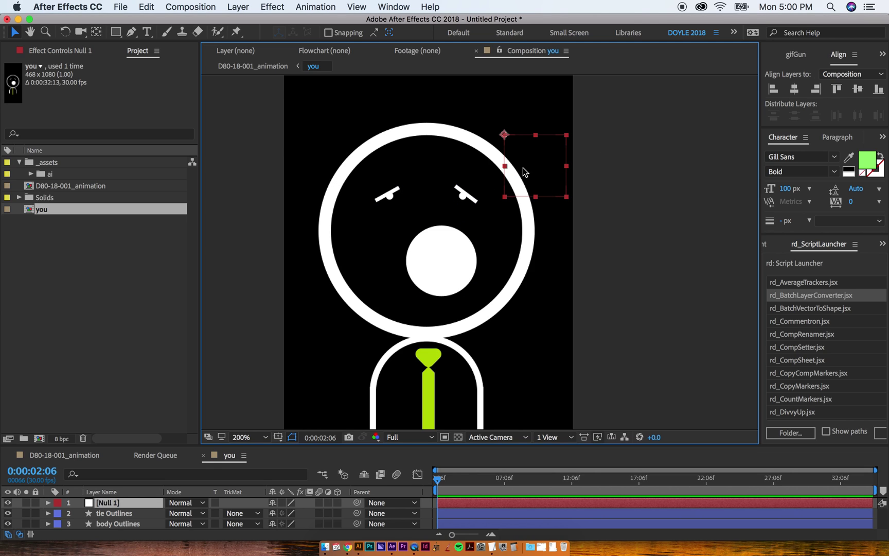
left_click(450, 202)
Move the eye and eyebrow layers to the top, with the null just above them
left_click(387, 194)
left_click(466, 197, "shift")
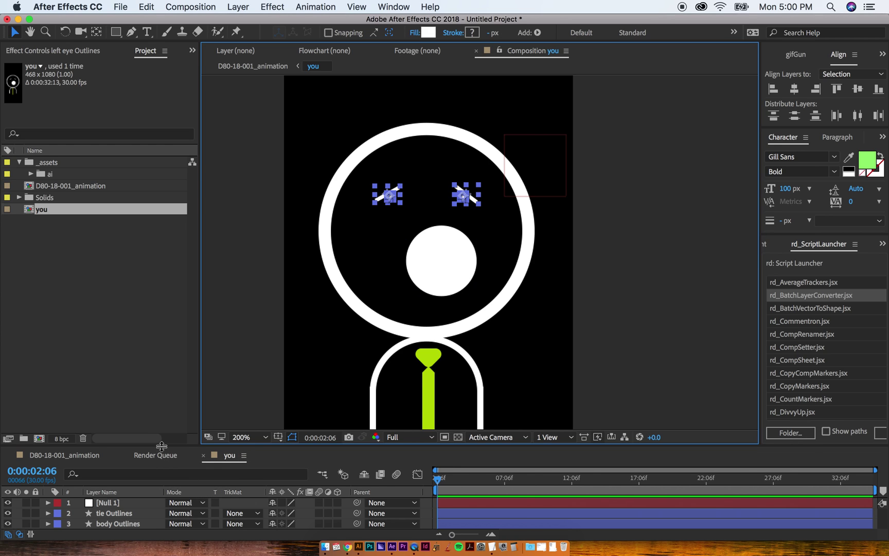
left_click_drag(161, 446, 172, 342)
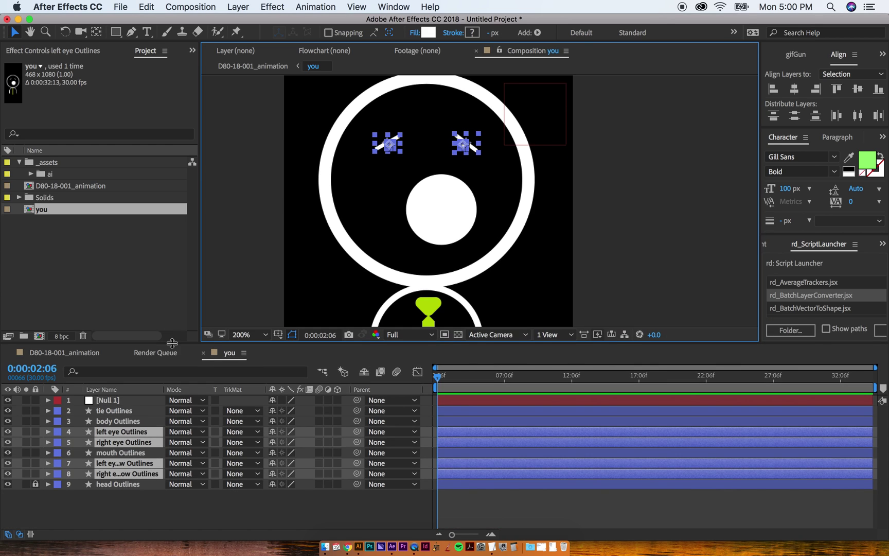
key("super+shift+bracketright")
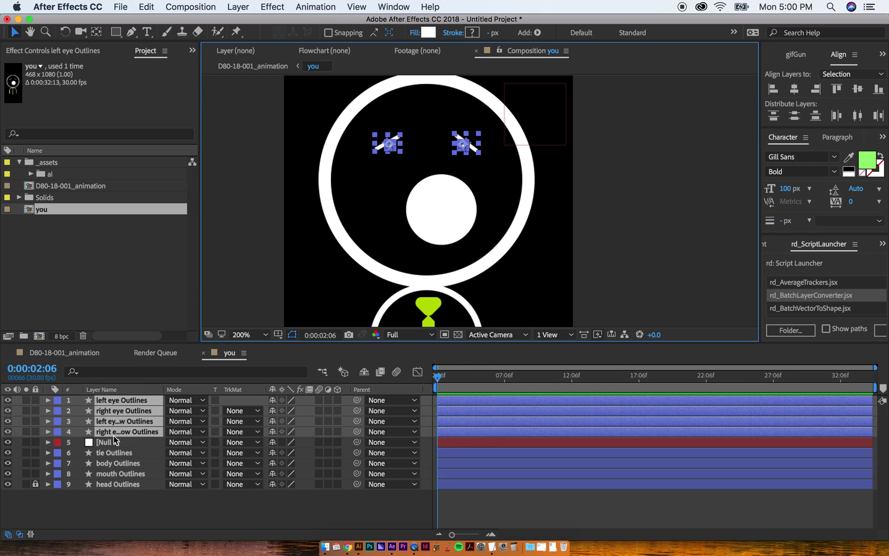
key("super+bracketleft")
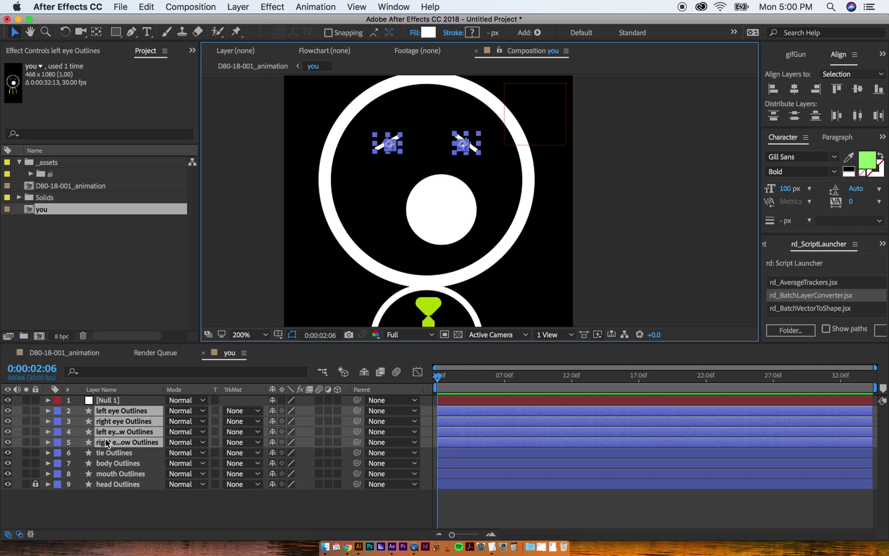
Rename the null c_eyes, nudge it down-left, and select both eyes and eyebrows
left_click(113, 401)
key("Return")
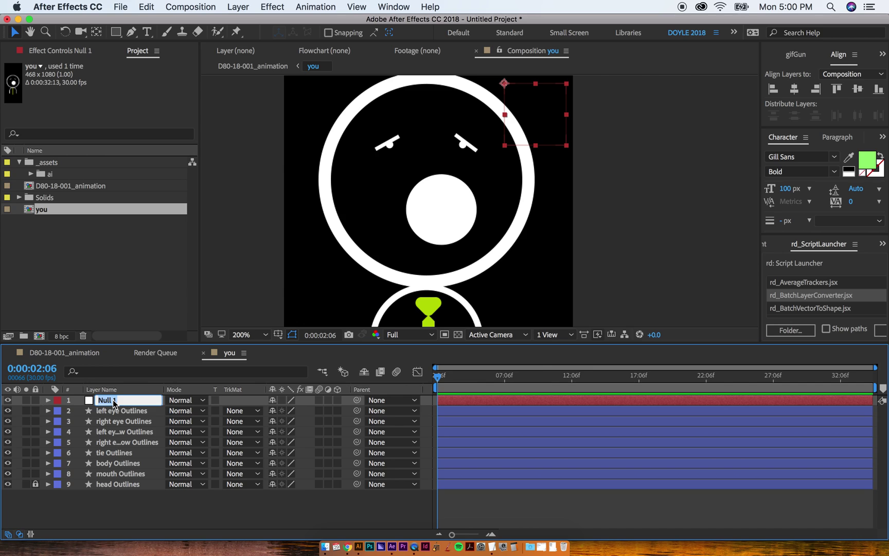
type("c_eyes")
key("Return")
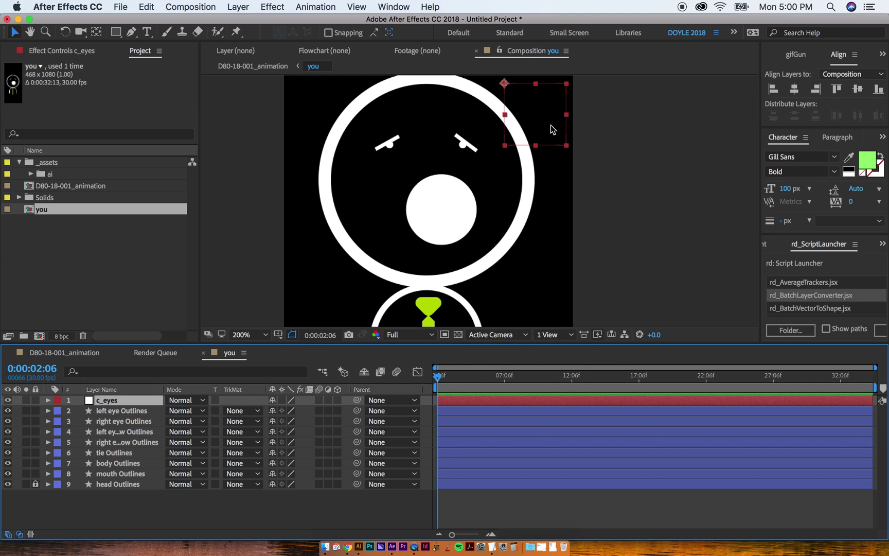
mouse_move(533, 114)
left_mouse_down()
mouse_move(520, 149)
mouse_move(529, 127)
left_mouse_up()
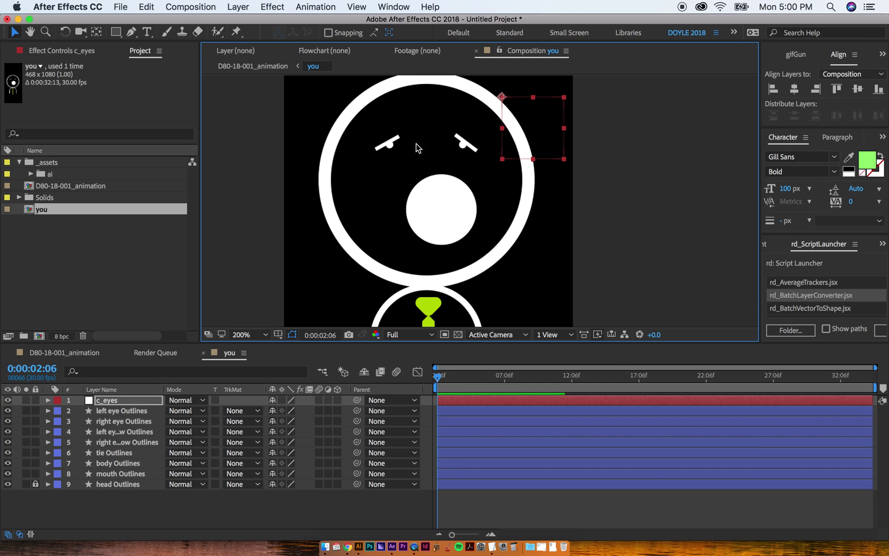
left_click_drag(372, 124, 475, 167)
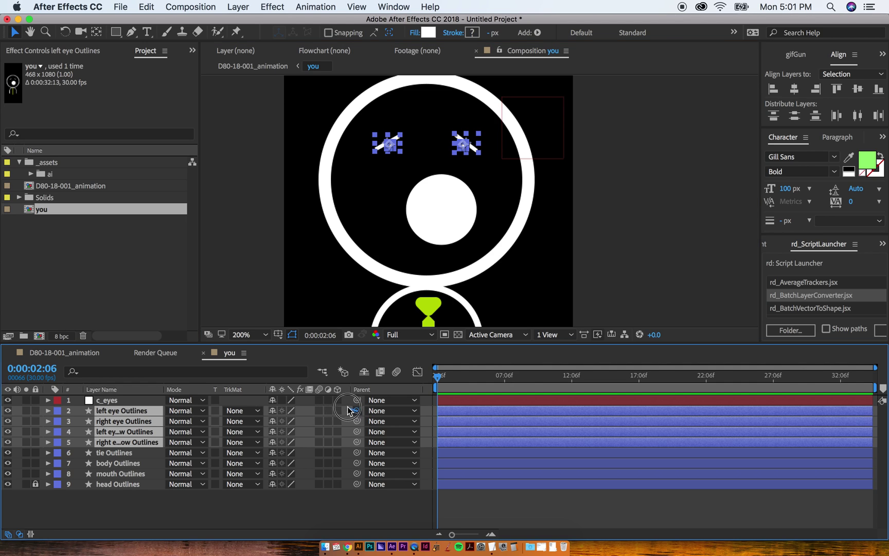
Parent the eye and eyebrow layers to c_eyes and move the null to test it
left_click_drag(350, 410, 116, 405)
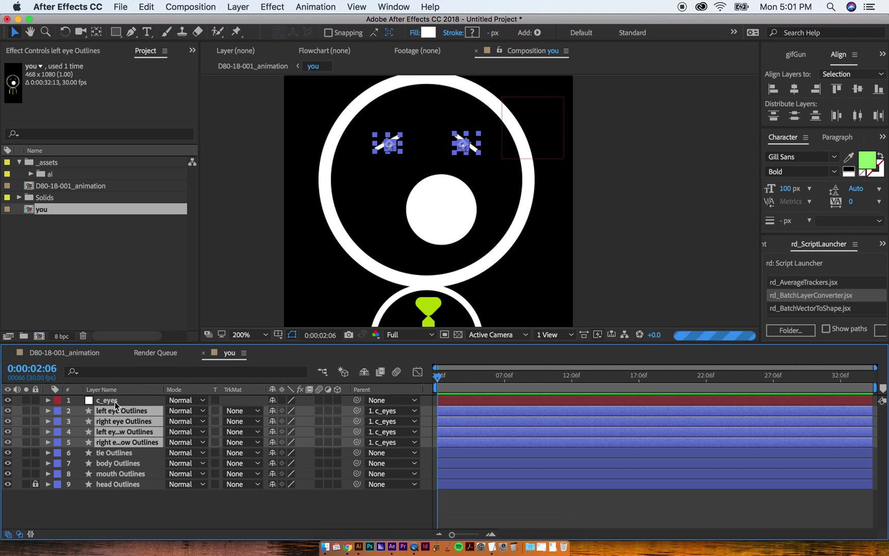
left_click(572, 234)
left_click(538, 133)
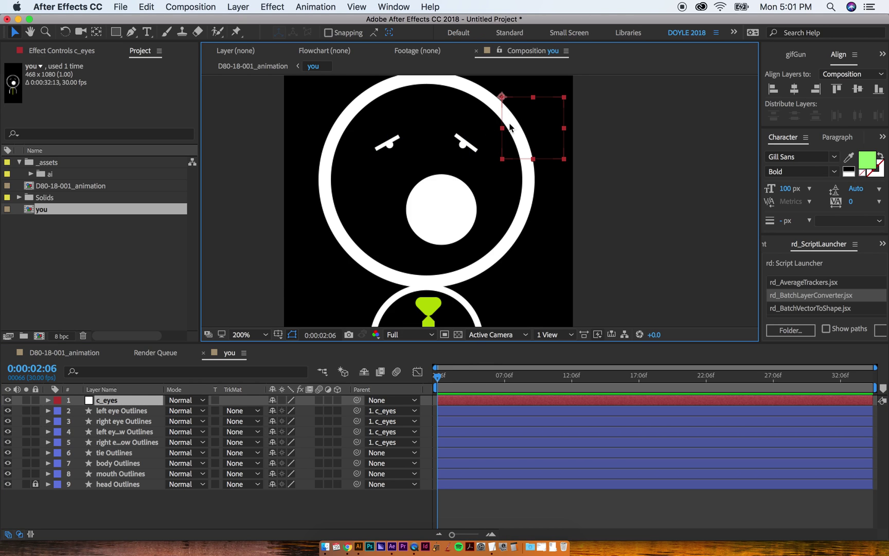
mouse_move(541, 135)
left_mouse_down()
mouse_move(512, 139)
mouse_move(547, 125)
mouse_move(538, 137)
mouse_move(560, 143)
mouse_move(539, 137)
left_mouse_up()
Set c_eyes Position keyframes at the start and 0:00:02:27, shifting the eyes up-right
key("alt+shift+p")
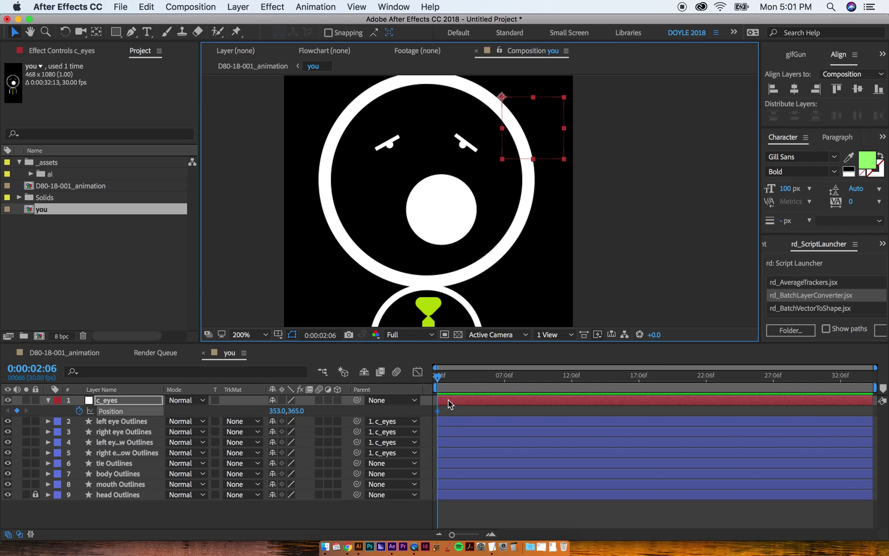
key("equal")
key("equal")
left_click_drag(445, 378, 512, 378)
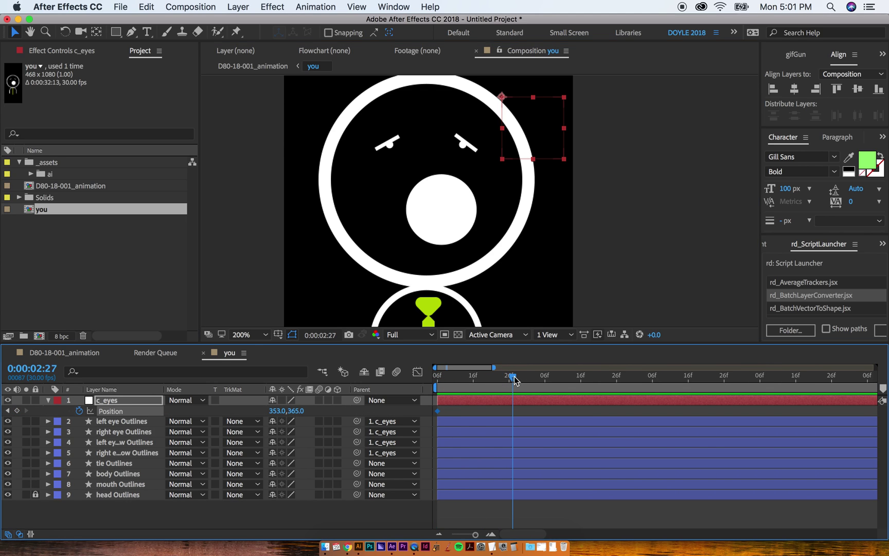
key("alt+shift+p")
mouse_move(523, 138)
left_mouse_down()
mouse_move(532, 126)
mouse_move(536, 135)
left_mouse_up()
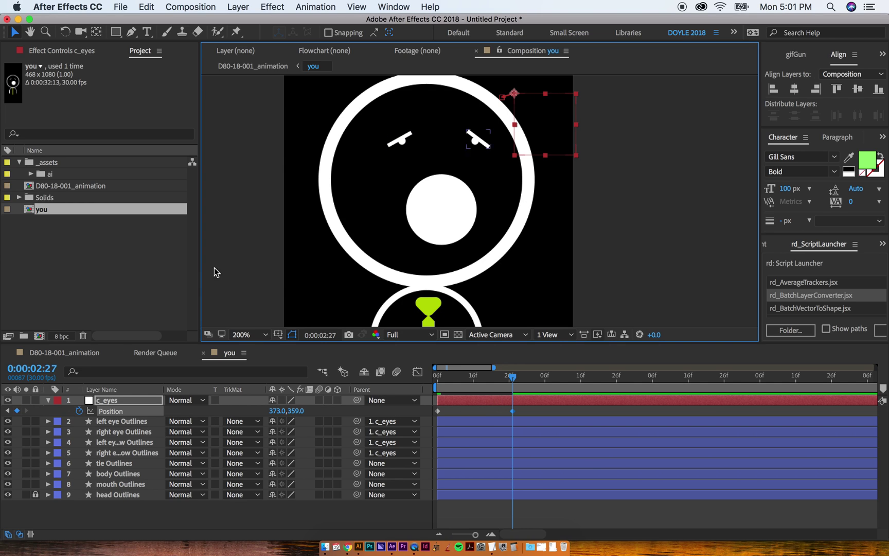
Preview the eye movement, retime the second keyframe, then remove the test Position keyframes
key("n")
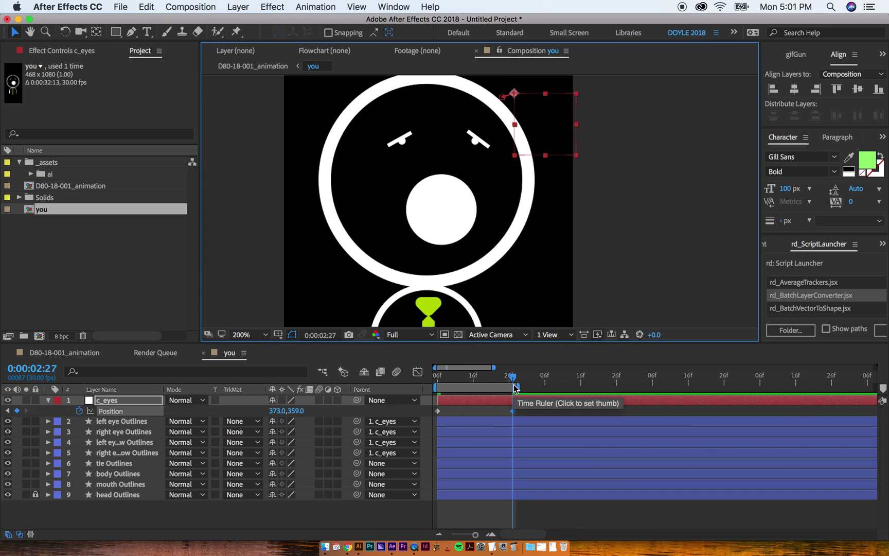
key("space")
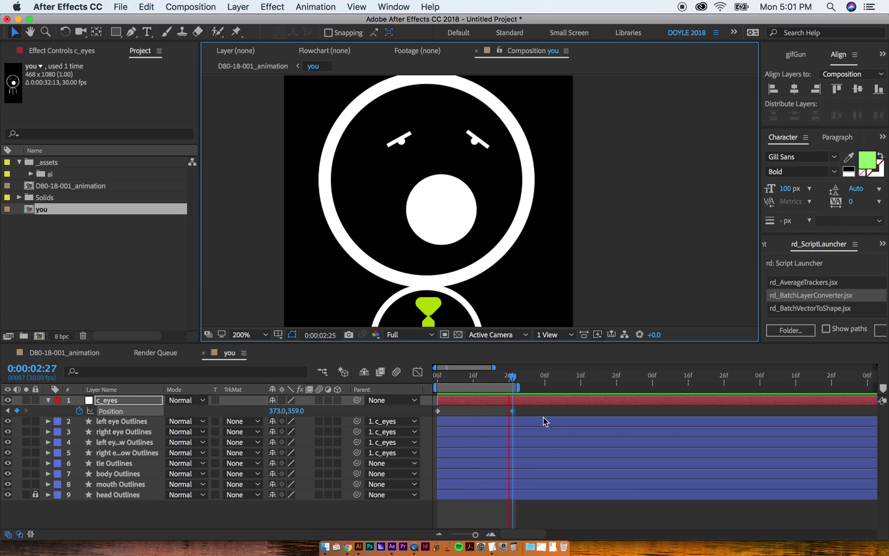
key("space")
left_click_drag(518, 387, 617, 384)
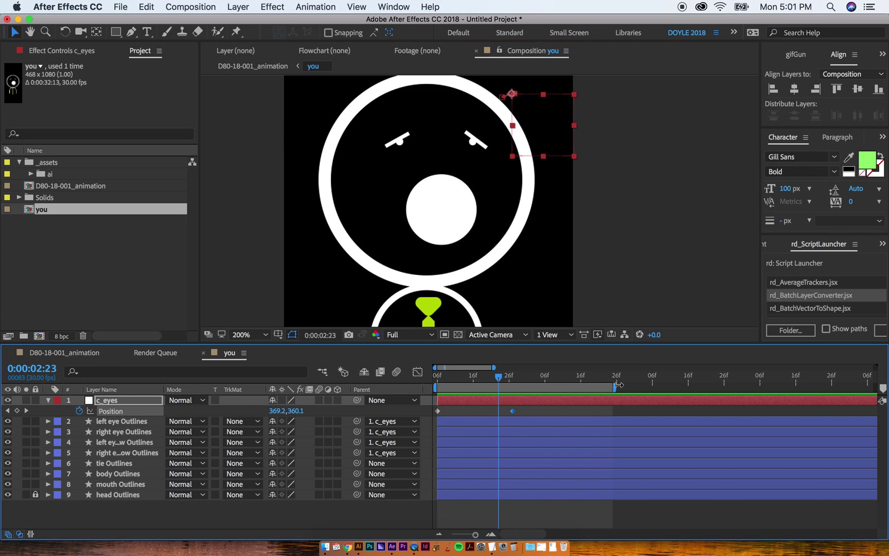
key("space")
left_click_drag(512, 411, 493, 420)
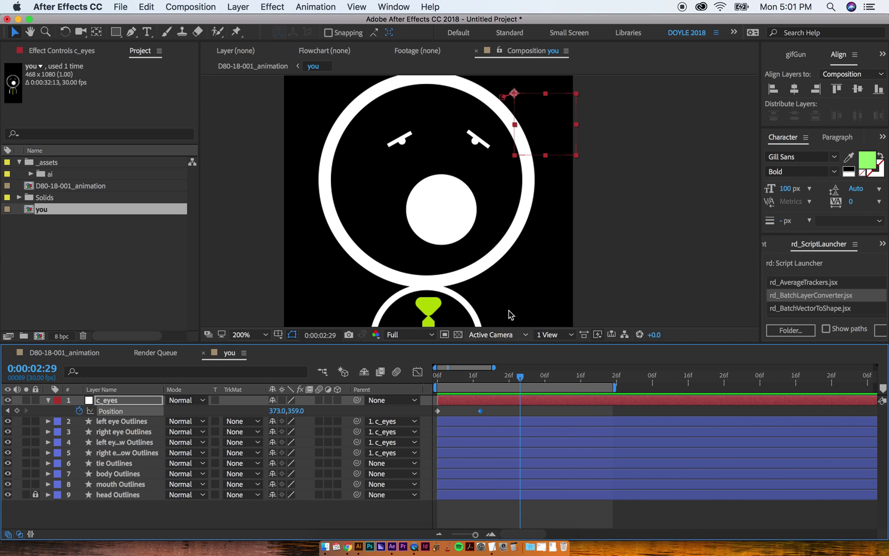
key("Home")
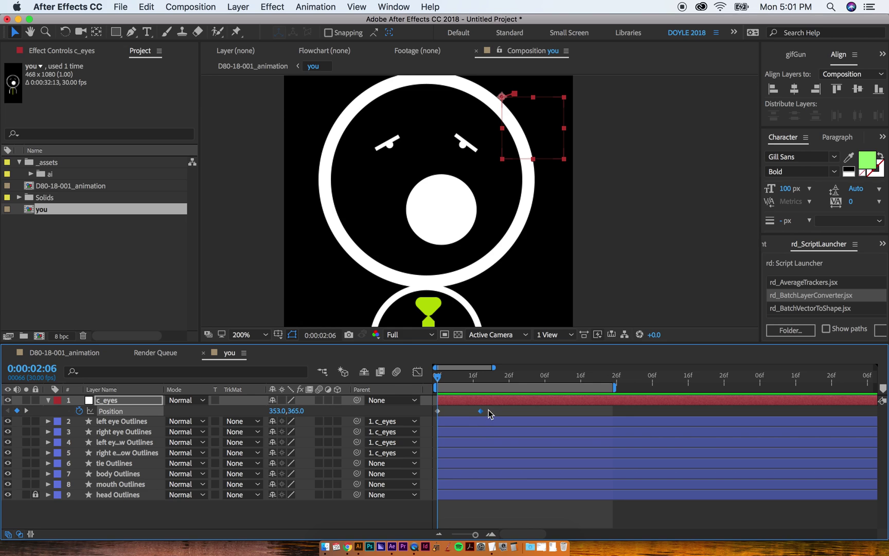
left_click(79, 411)
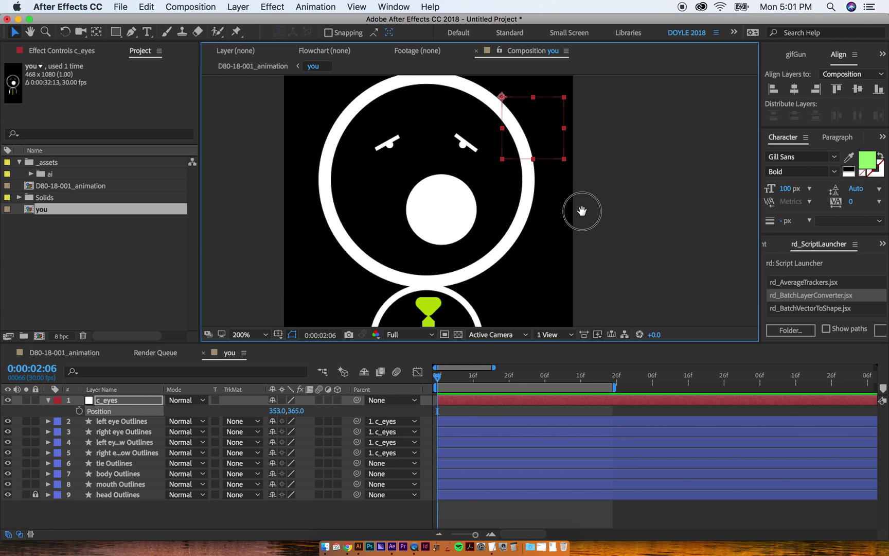
Nudge the mouth circle left, then undo the shift
scroll(584, 205, "down", 3)
left_click(451, 193)
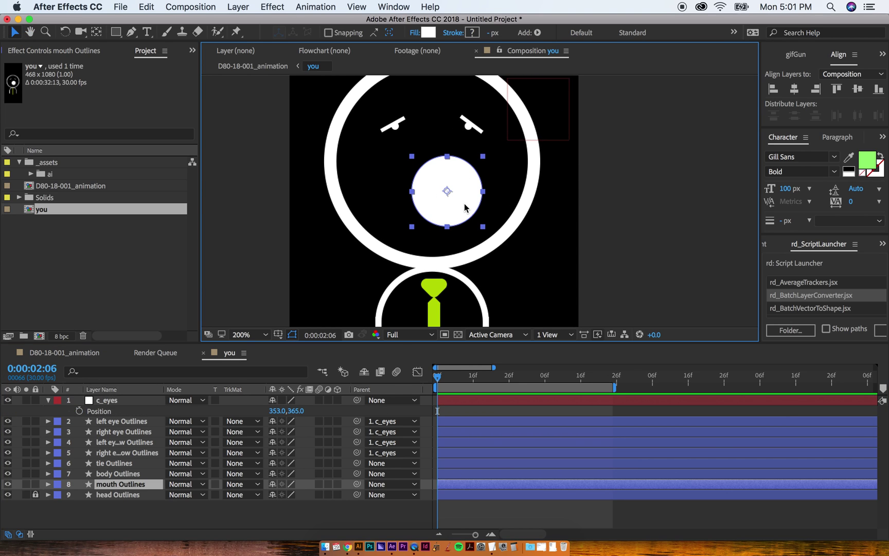
key("shift+Left")
key("super+z")
At 100% zoom, duplicate c_eyes and move the copy down beside the mouth for renaming
key("comma")
left_click(508, 165)
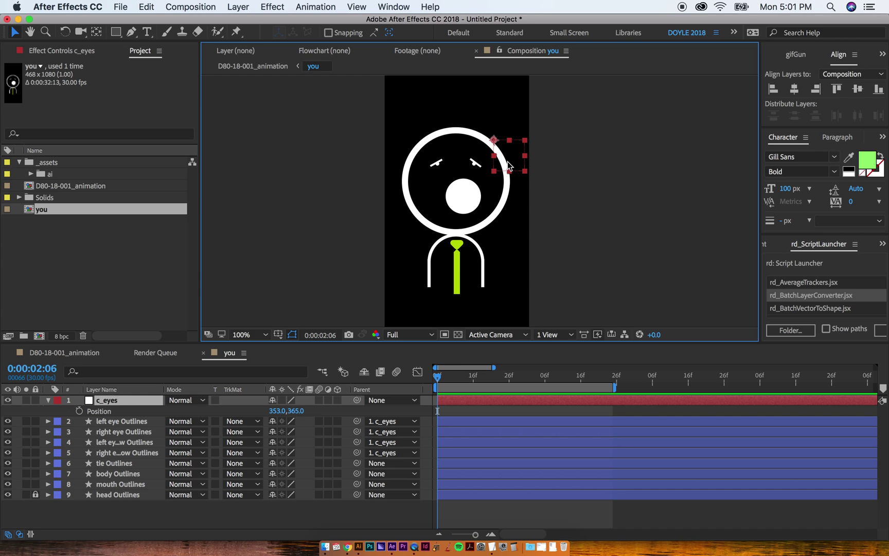
key("super+d")
left_click_drag(515, 155, 515, 207)
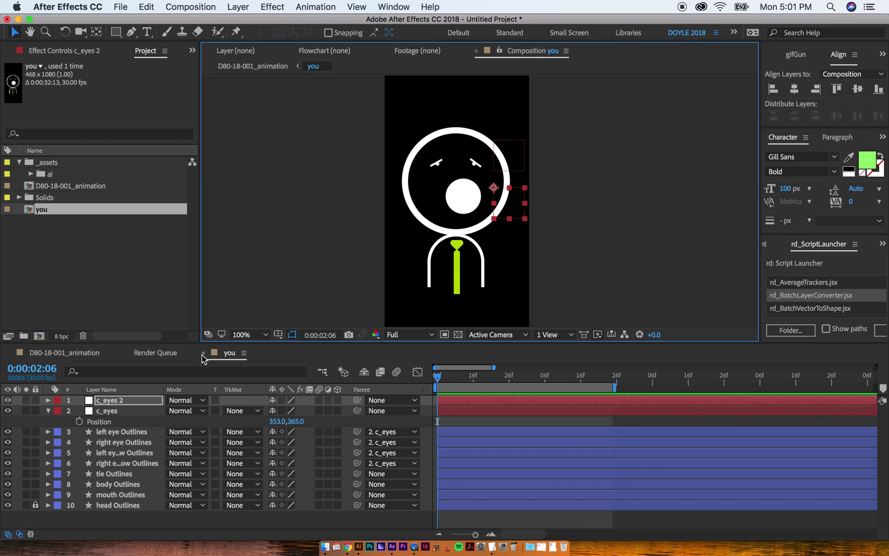
left_click(129, 402)
key("Return")
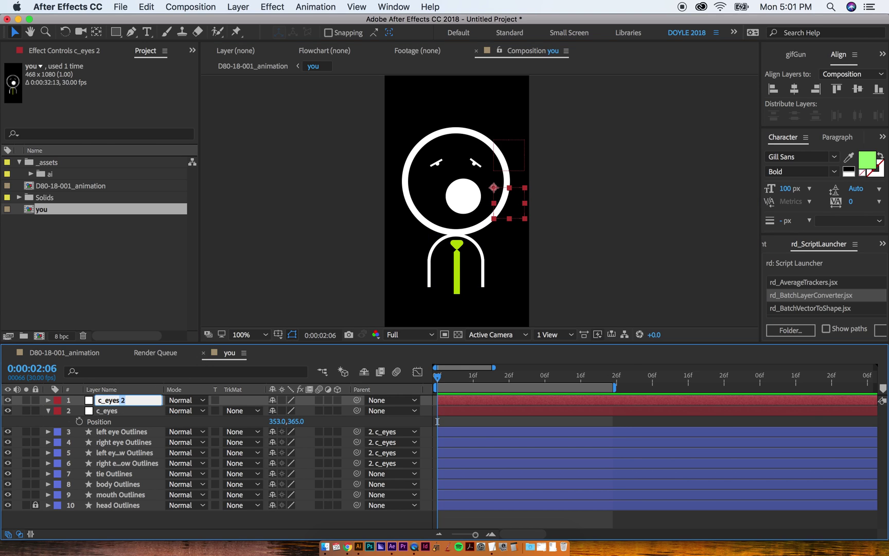
Name the null c_face, parent c_eyes and mouth Outlines to it, mouth below c_eyes
key("Return")
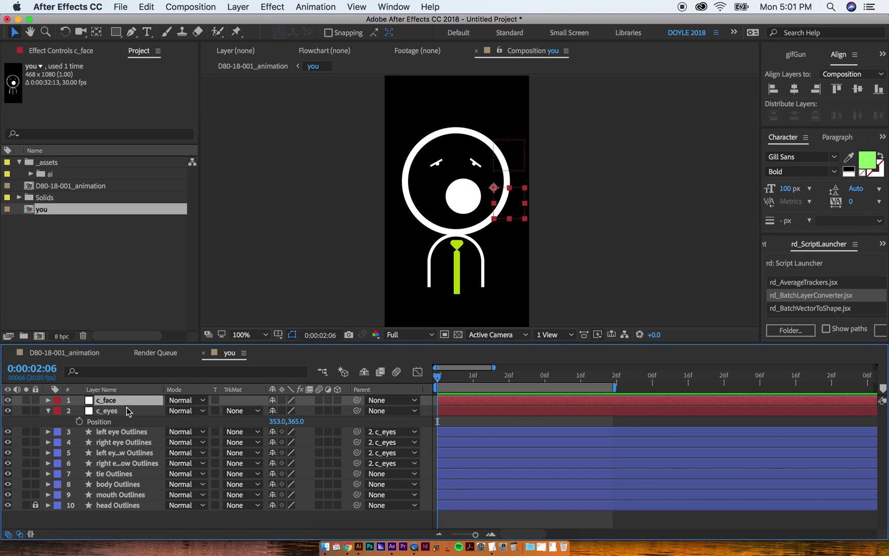
left_click(139, 411)
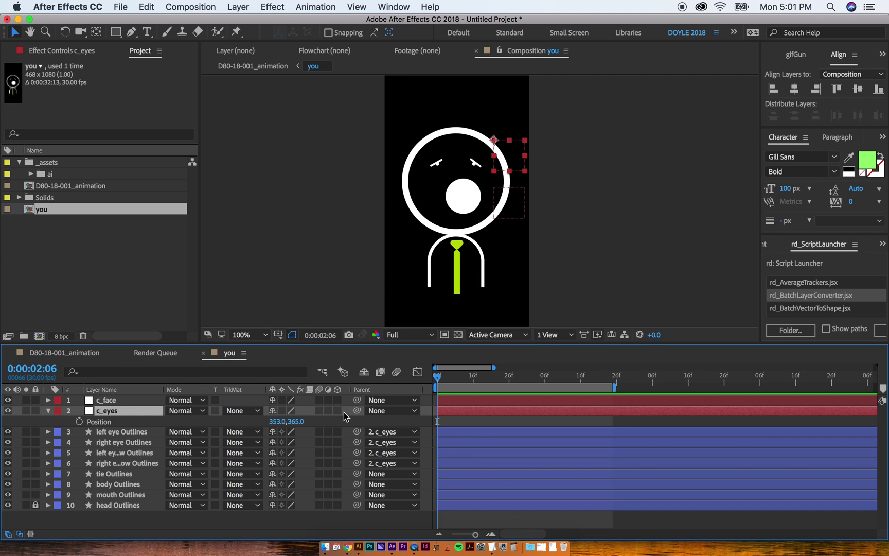
left_click_drag(356, 410, 108, 400)
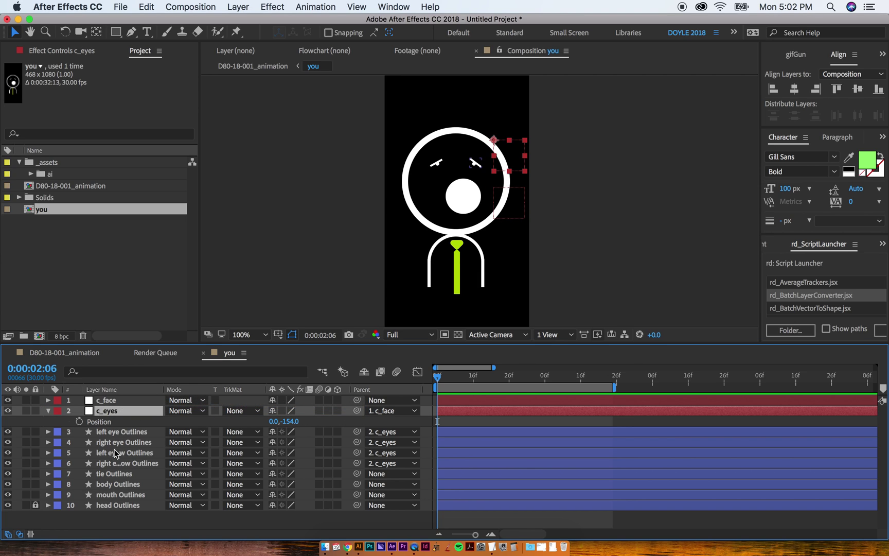
left_click(458, 206)
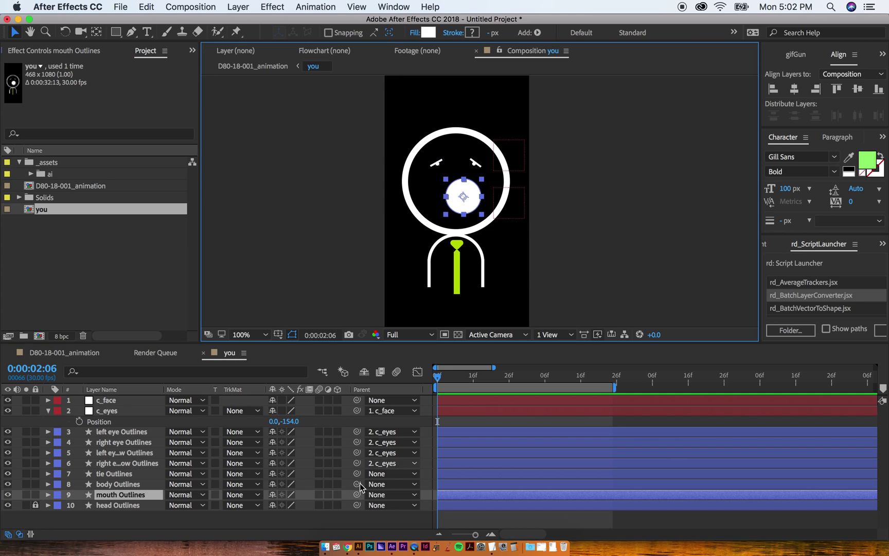
left_click_drag(357, 494, 108, 401)
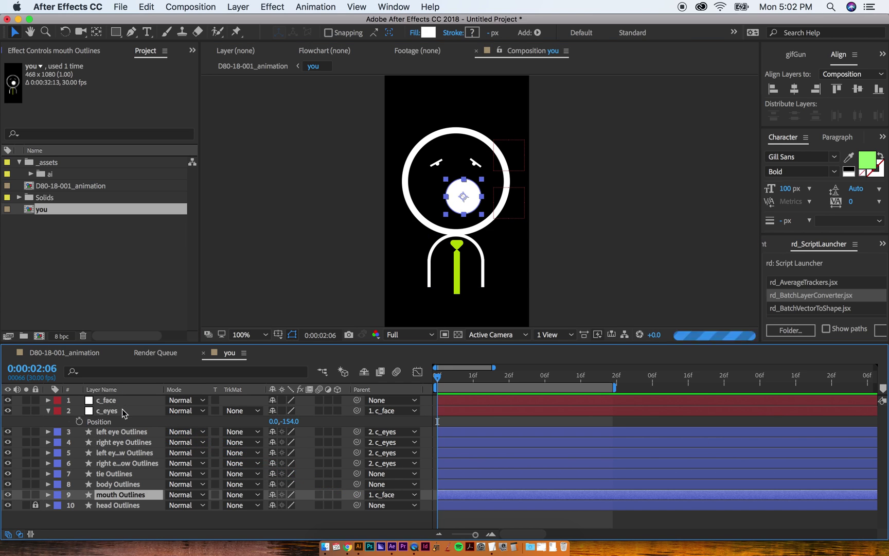
left_click_drag(110, 499, 118, 431)
Nudge c_eyes up-right and shift c_face to line up with the face features
left_click(448, 400)
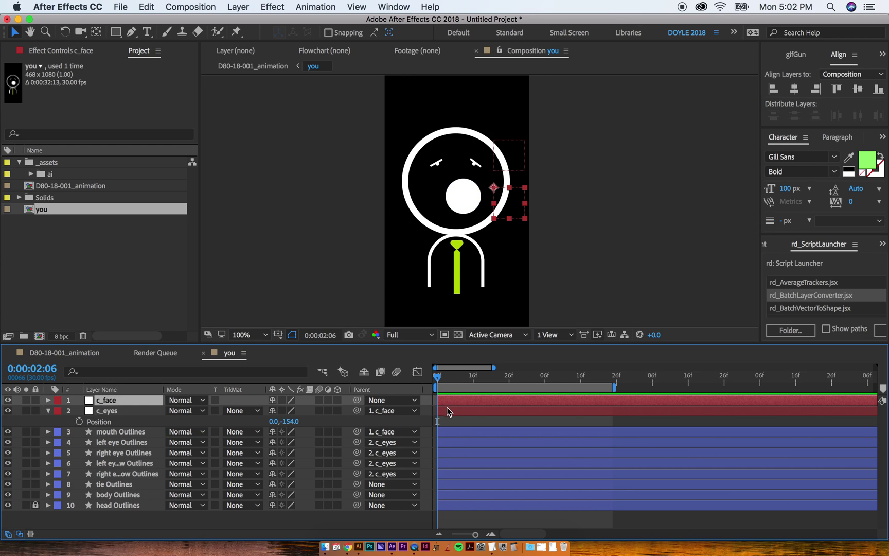
left_click(447, 410)
left_click_drag(502, 164, 509, 159)
left_click(504, 200)
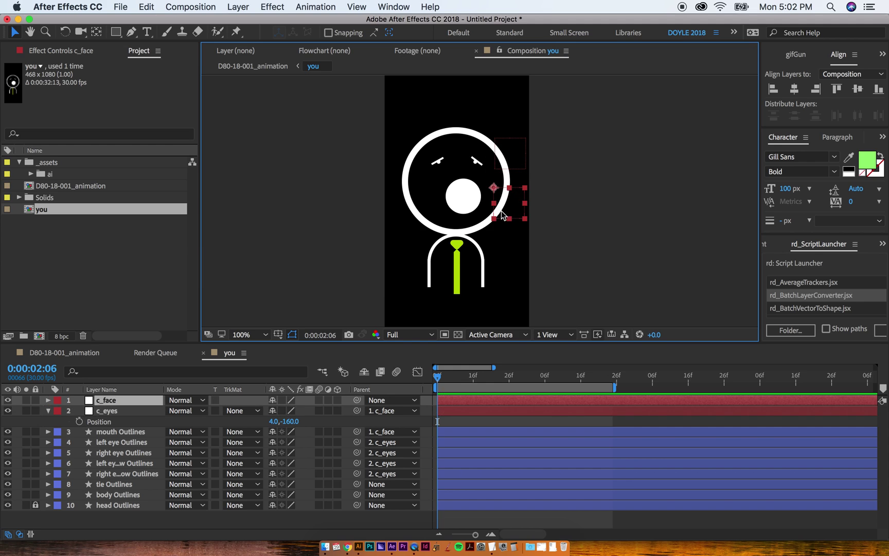
mouse_move(501, 210)
left_mouse_down()
mouse_move(515, 205)
mouse_move(508, 218)
mouse_move(520, 204)
mouse_move(506, 204)
mouse_move(522, 204)
mouse_move(512, 194)
mouse_move(526, 206)
mouse_move(516, 189)
mouse_move(514, 210)
left_mouse_up()
left_click(413, 211)
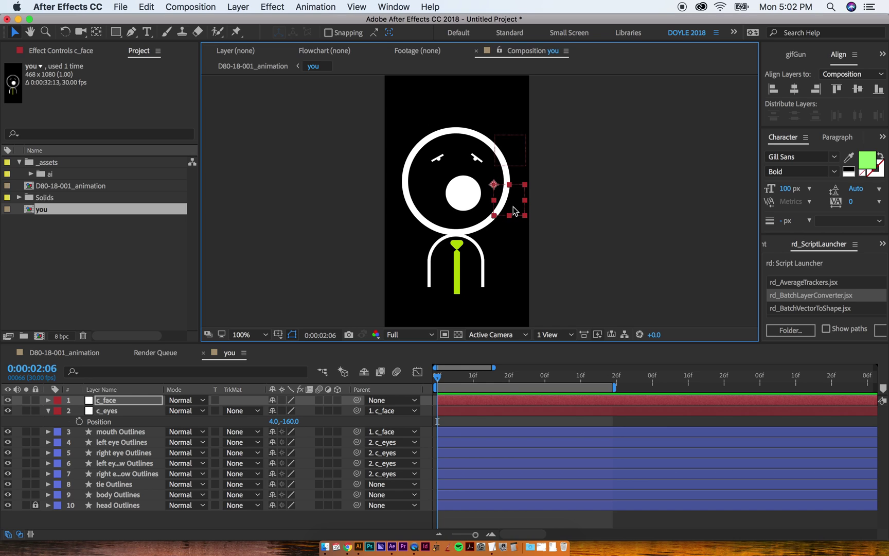
left_click(415, 213)
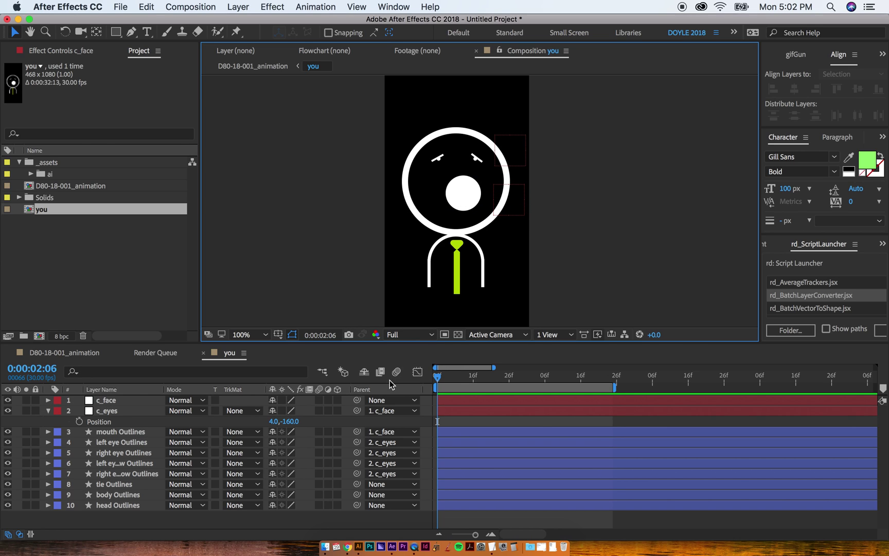
Move the head's anchor point to its bottom edge and test-tilt it, then undo the tilt
left_click(413, 180)
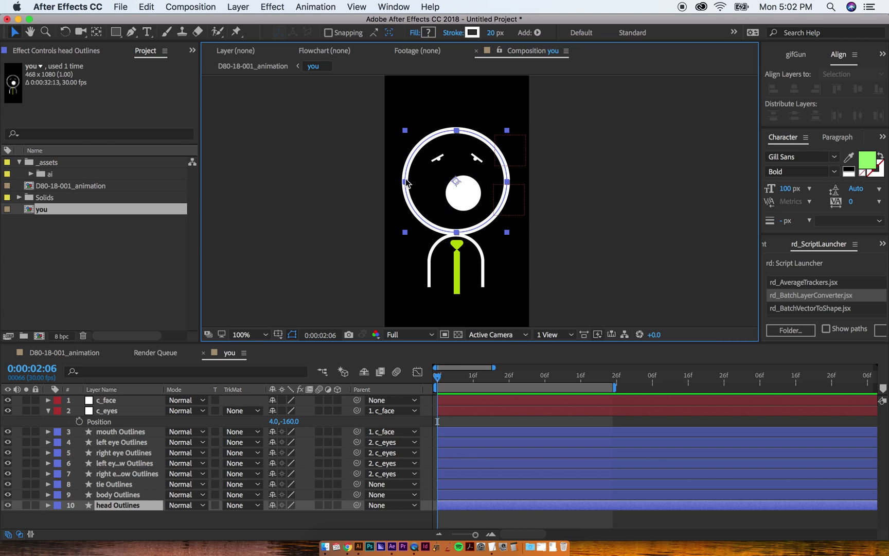
key("y")
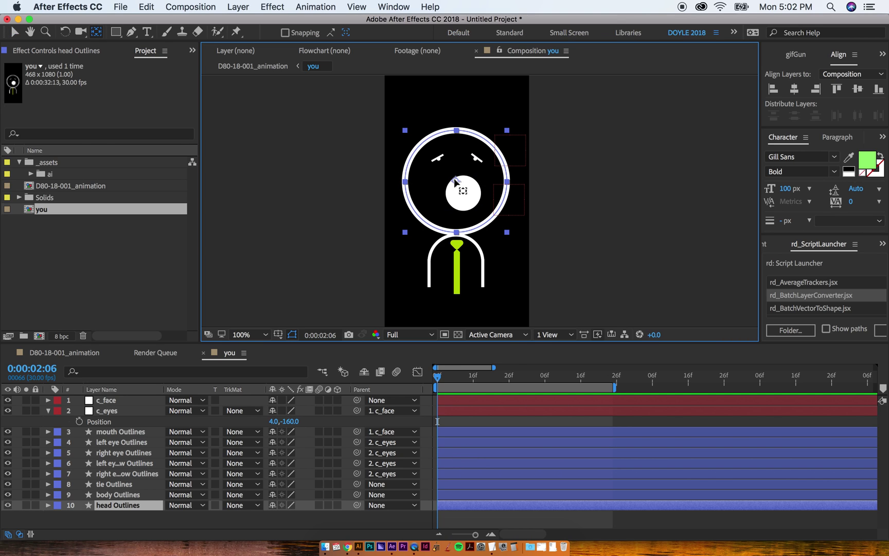
left_click_drag(456, 181, 456, 232)
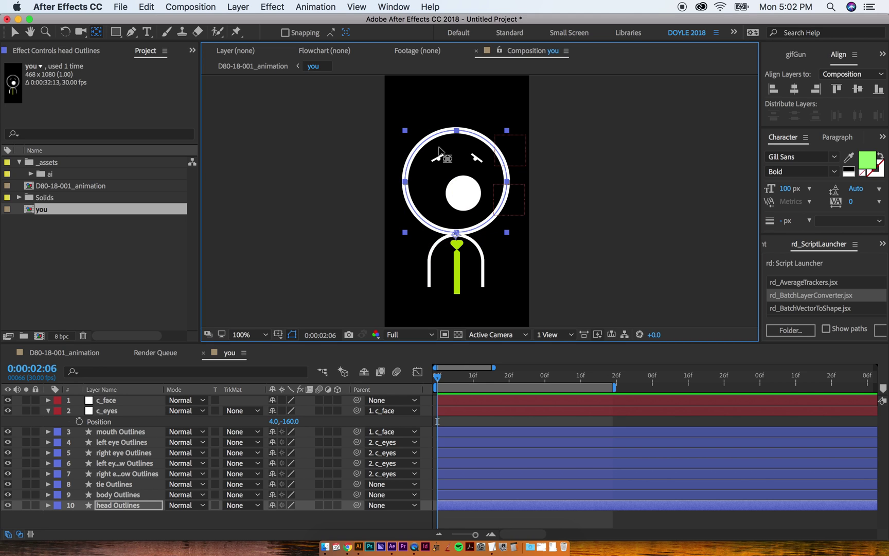
key("w")
left_click_drag(430, 158, 414, 169)
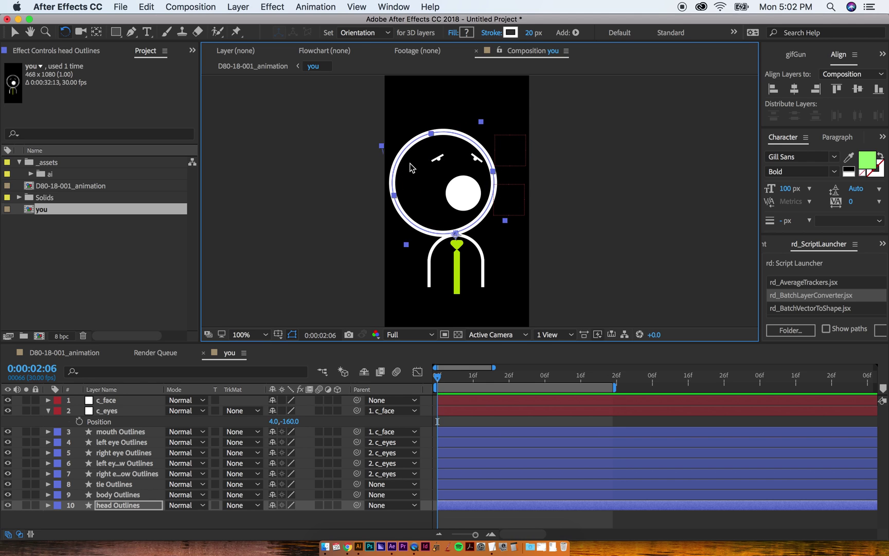
key("super+z")
key("v")
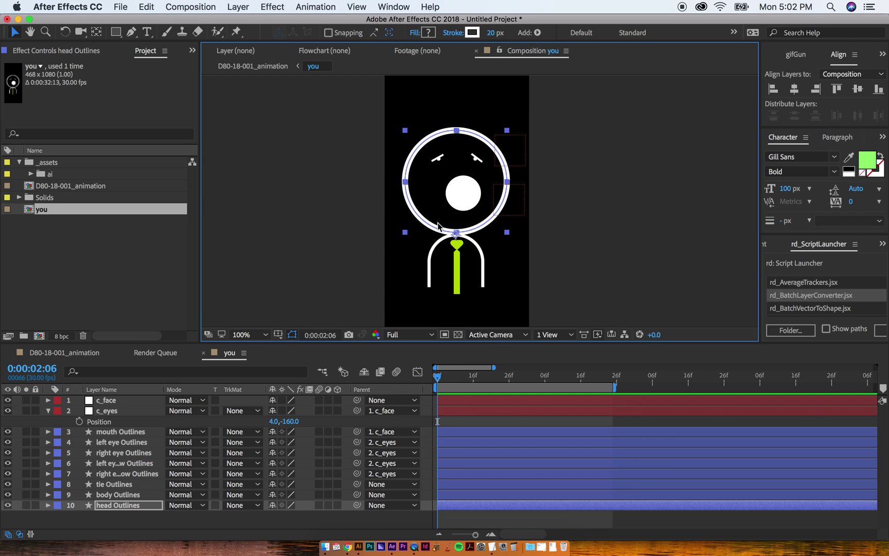
Parent the c_face null to head Outlines
left_click(113, 507)
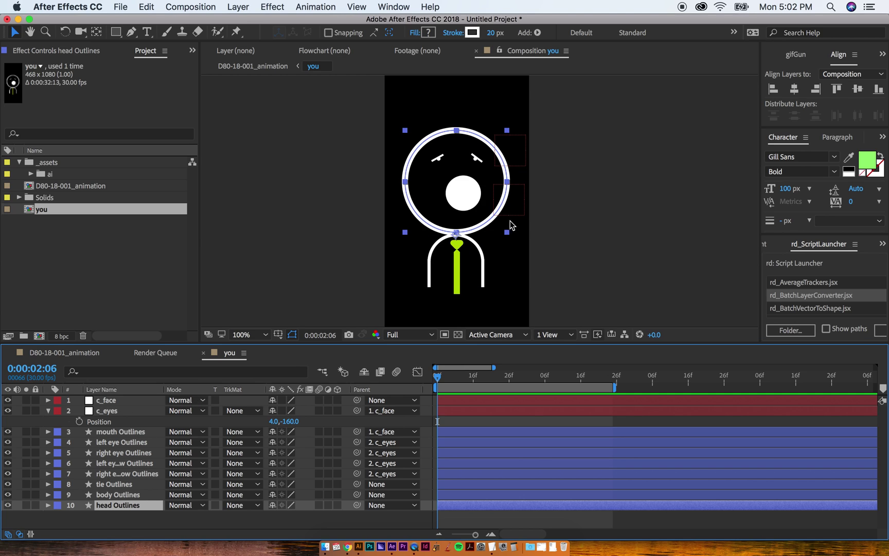
left_click(517, 205)
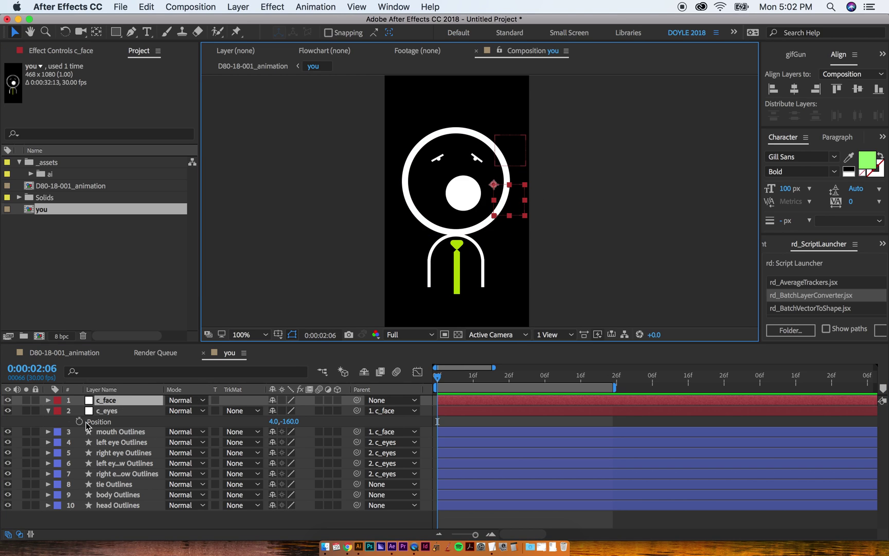
left_click_drag(357, 401, 105, 508)
Test the rig by rotating the head and moving c_eyes, then undo both changes
left_click(105, 507)
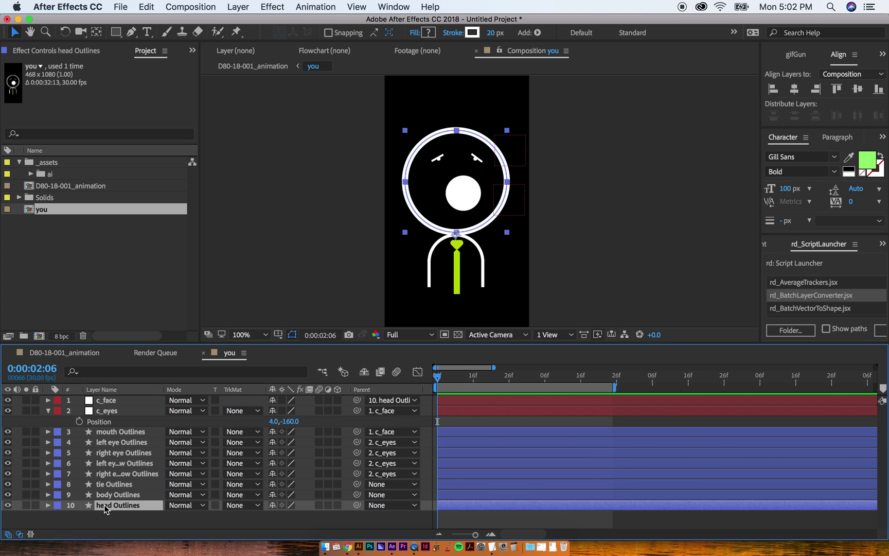
key("r")
mouse_move(284, 516)
left_mouse_down()
mouse_move(294, 514)
mouse_move(277, 515)
mouse_move(289, 514)
left_mouse_up()
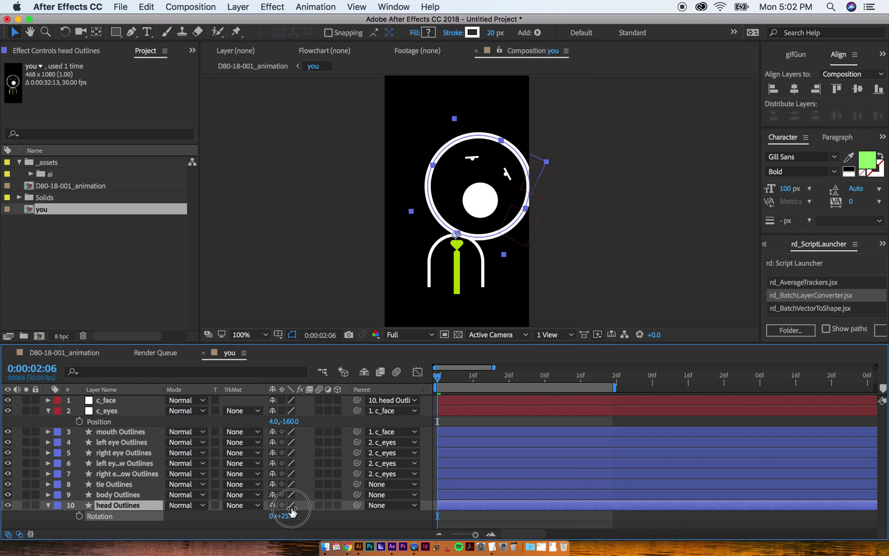
left_click(545, 195)
mouse_move(545, 192)
left_mouse_down()
mouse_move(514, 189)
mouse_move(553, 191)
left_mouse_up()
key("ctrl+z")
key("ctrl+z")
key("ctrl+z")
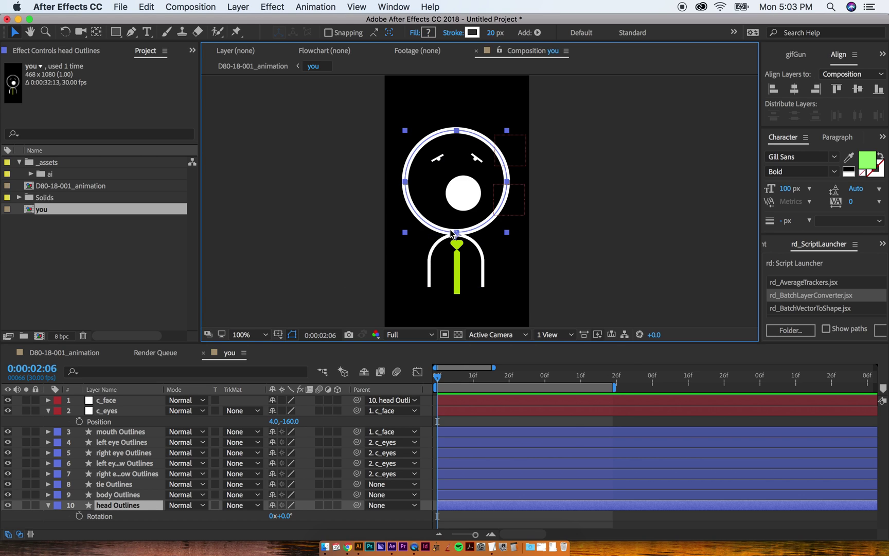
Move the body's anchor point down to its lower end with the Pan Behind tool
left_click(431, 276)
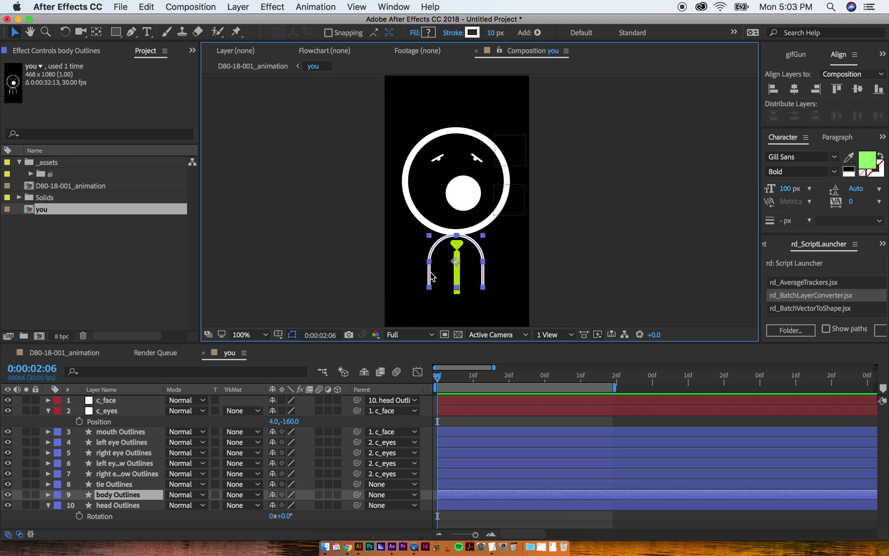
key("y")
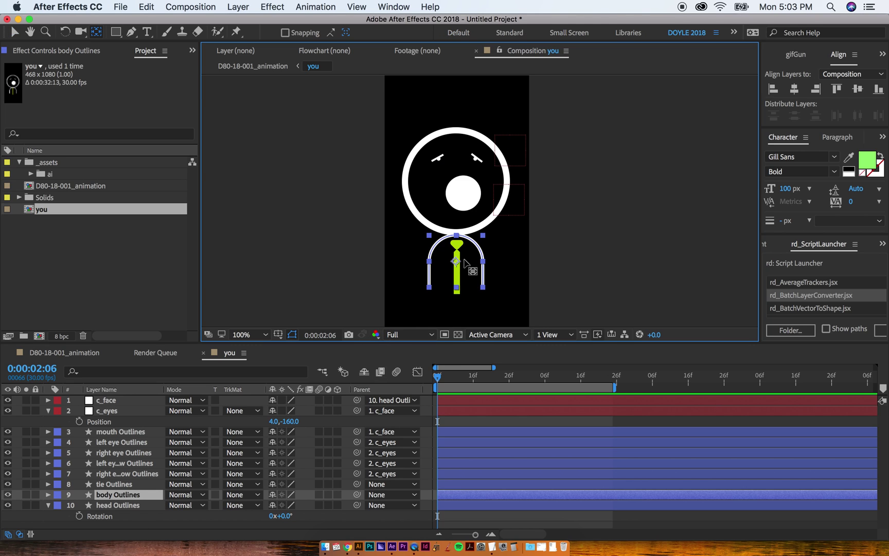
left_click_drag(456, 261, 457, 287)
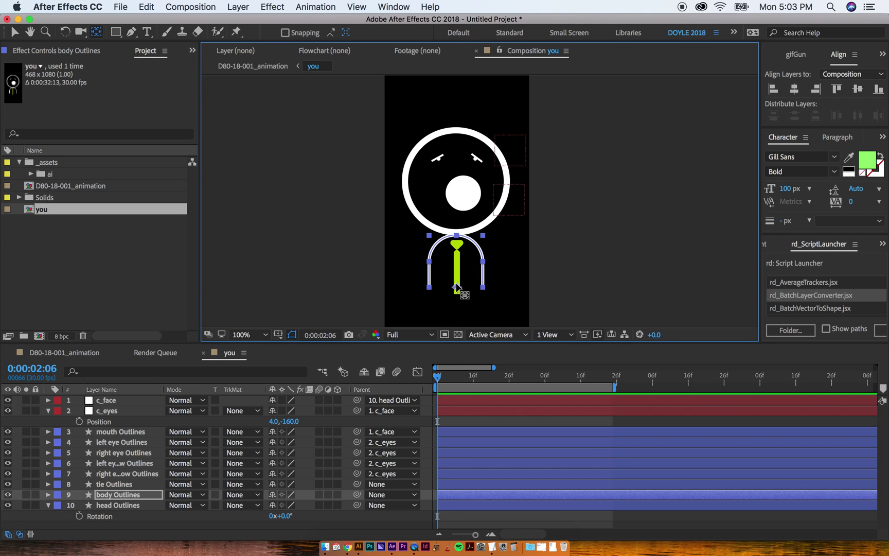
Parent head Outlines to body Outlines and duplicate the c_face null
left_click(120, 505)
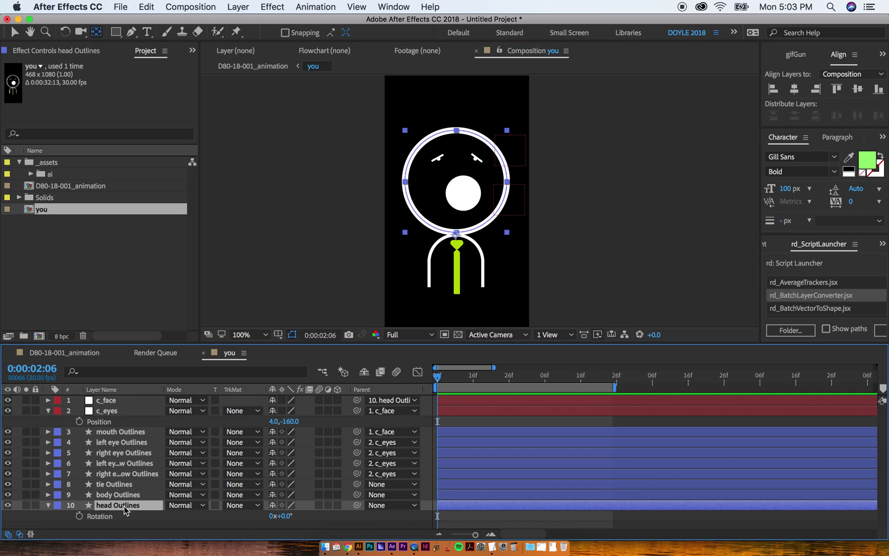
left_click_drag(355, 505, 341, 494)
left_click(114, 495)
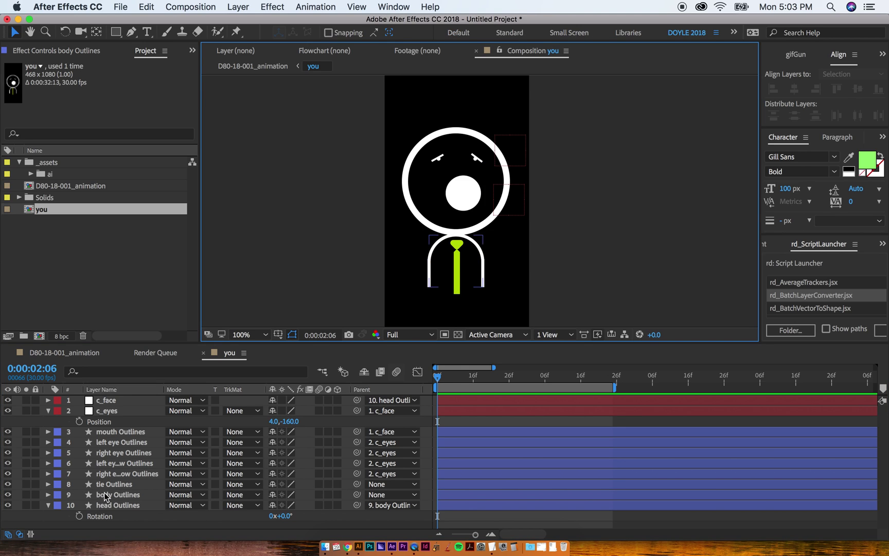
key("p")
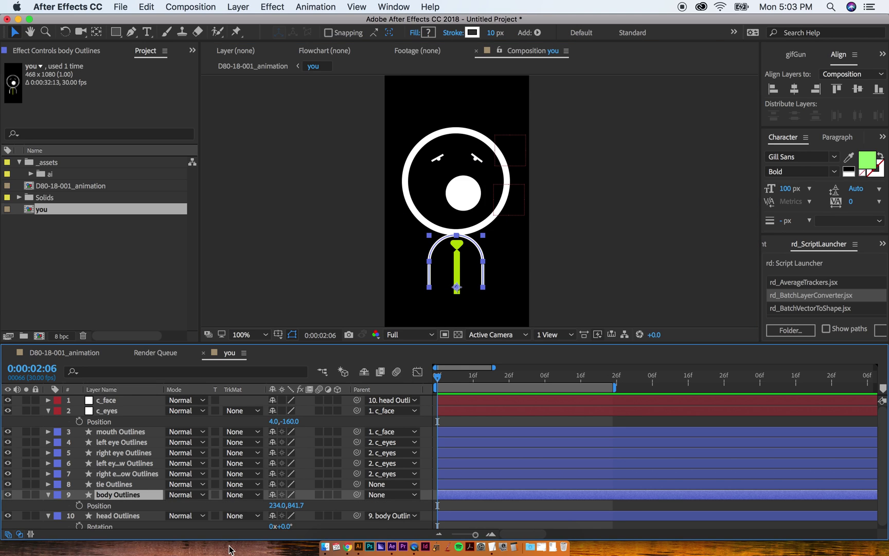
left_click(107, 403)
key("ctrl+d")
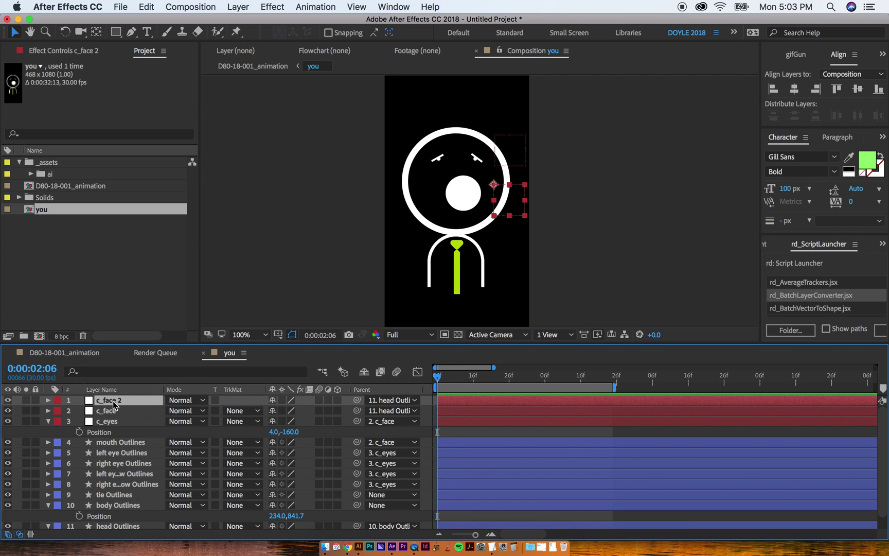
Rename the copied null to c_body and set its Parent to None
key("Return")
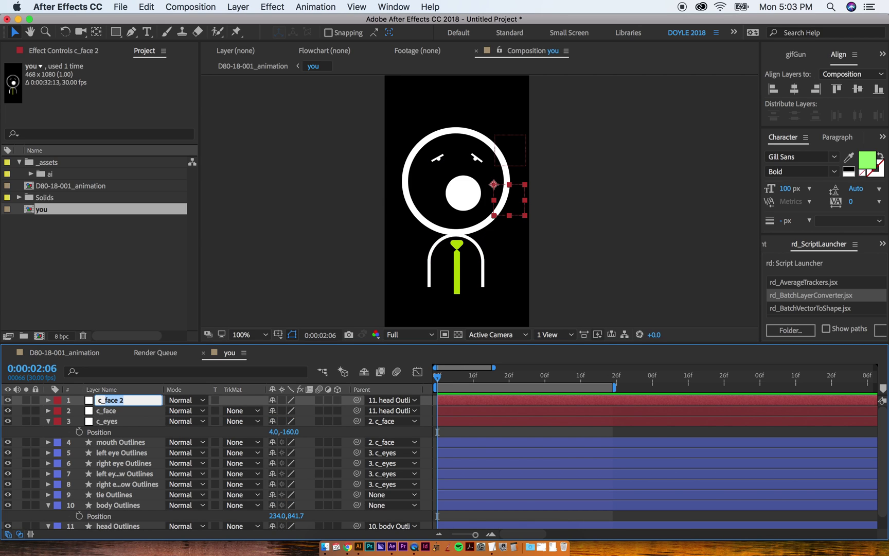
type("c_body")
key("Return")
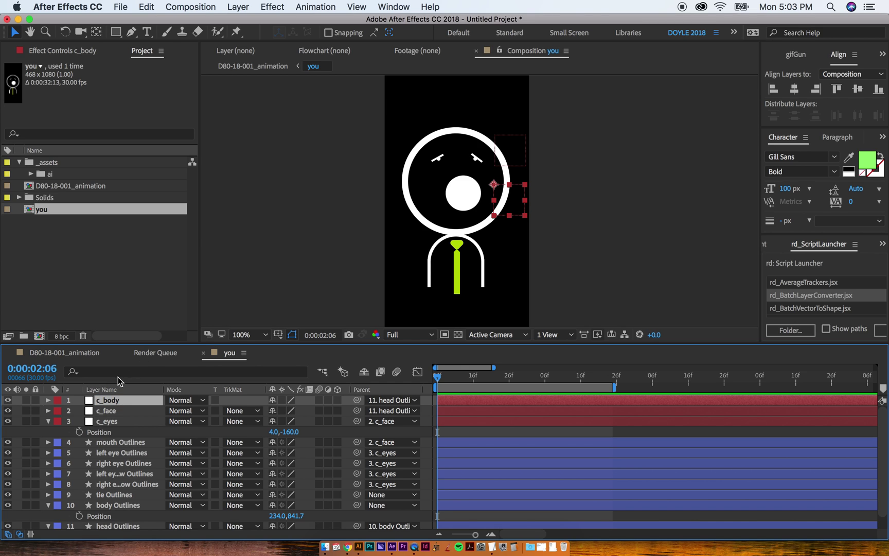
left_click(379, 400)
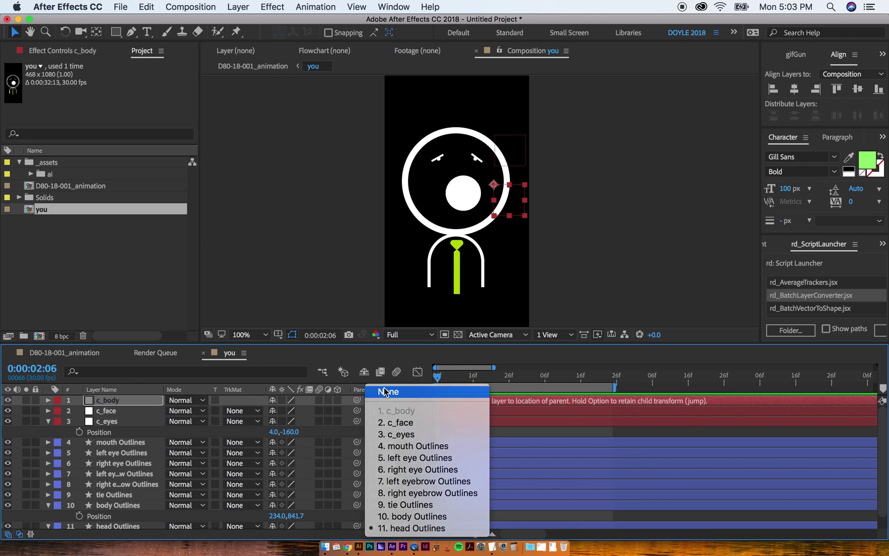
left_click(386, 391)
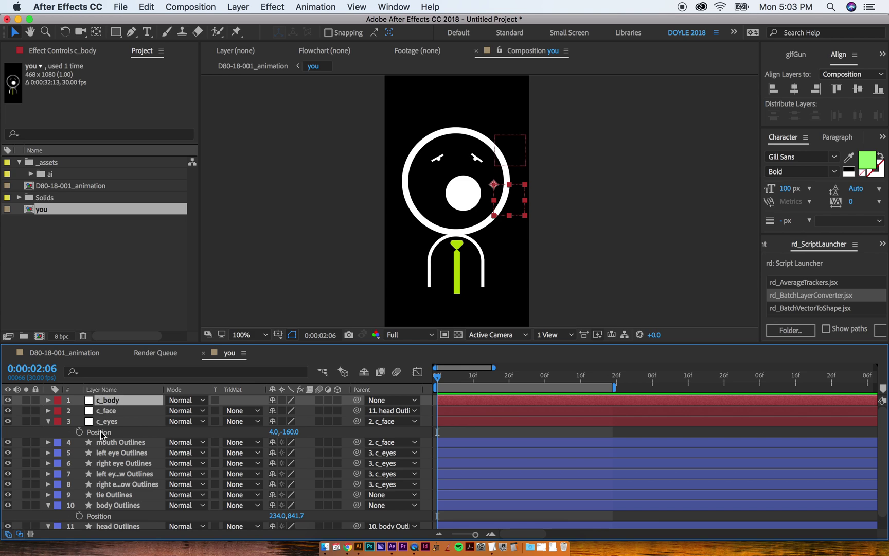
Move body Outlines below head Outlines in the layer stack, undoing a premature parent to c_body
scroll(122, 522, "down", 1)
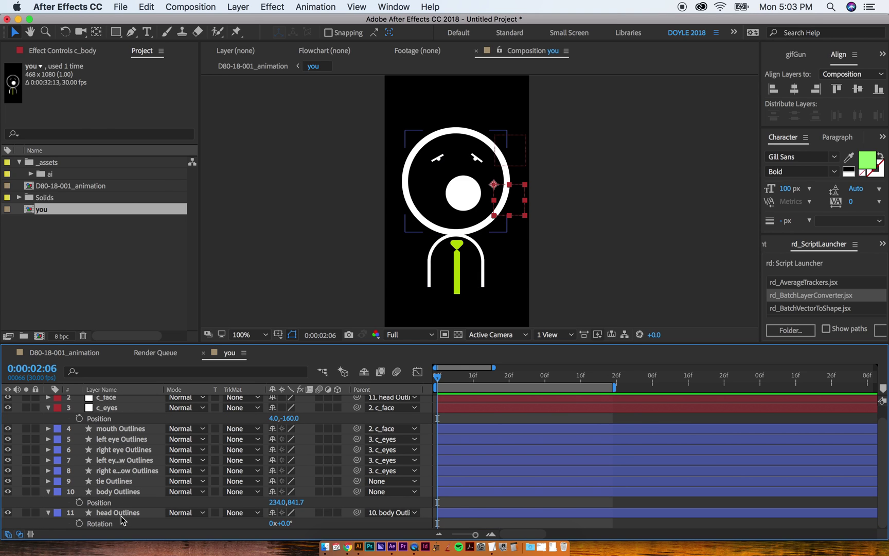
key("grave")
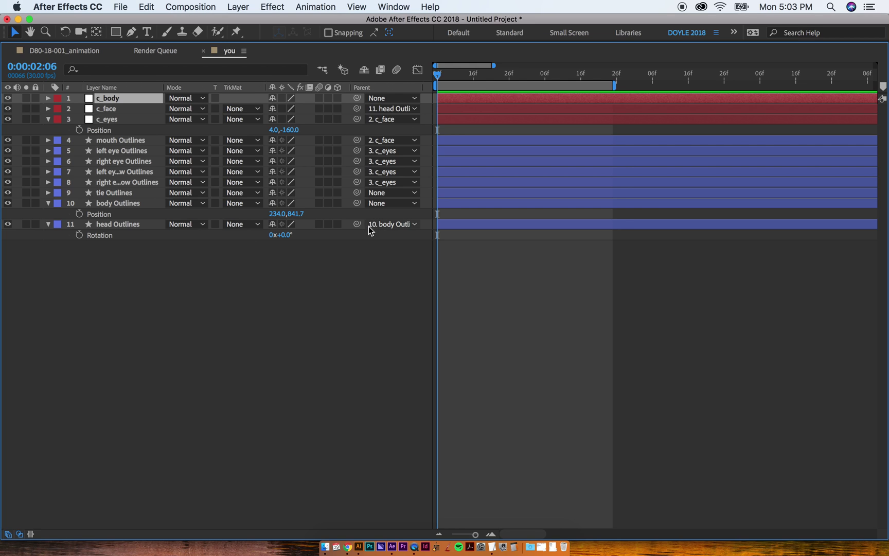
left_click_drag(114, 203, 120, 230)
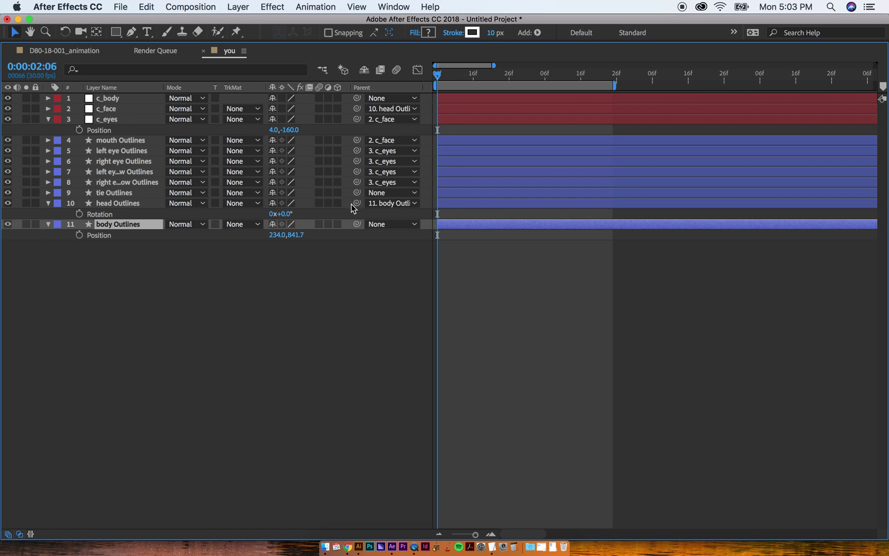
left_click_drag(357, 225, 122, 101)
left_click(160, 252)
key("grave")
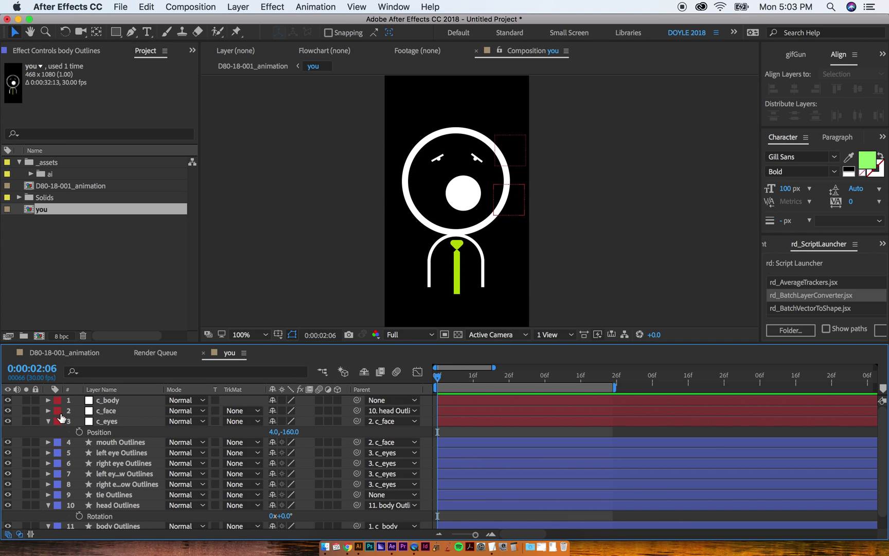
left_click(114, 401)
key("super+z")
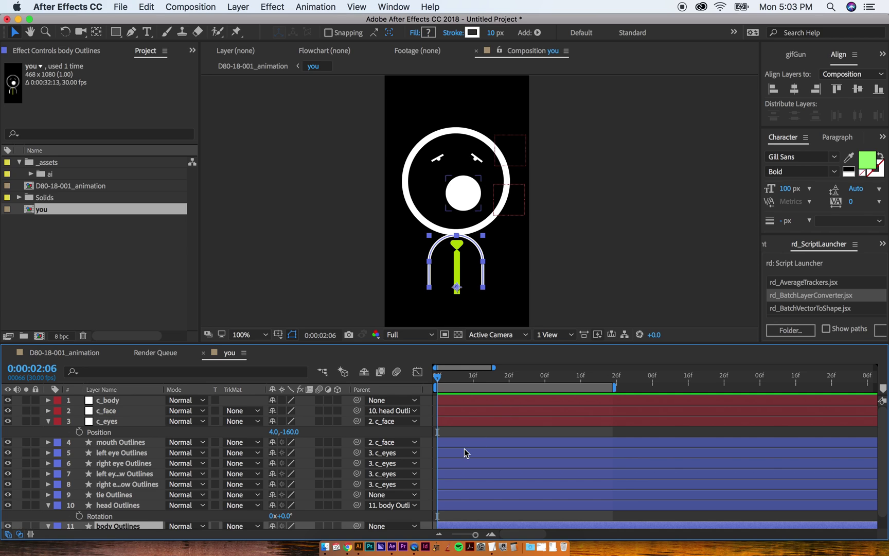
Place c_body at the body's base, parent body Outlines to it, and test-move it
left_click(460, 399)
left_click_drag(514, 202, 473, 314)
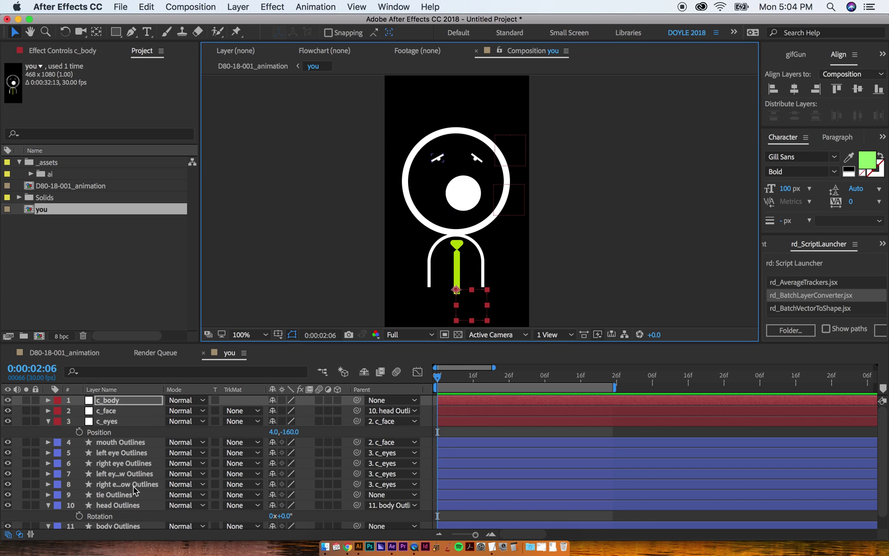
left_click(118, 525)
left_click_drag(356, 525, 114, 401)
mouse_move(474, 322)
left_mouse_down()
mouse_move(469, 314)
mouse_move(489, 304)
mouse_move(474, 315)
mouse_move(475, 308)
left_mouse_up()
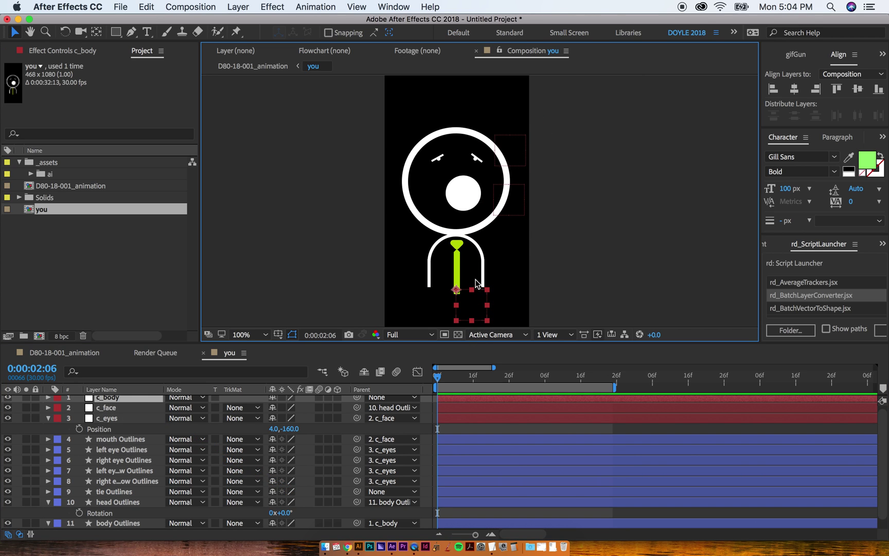
left_click(457, 254)
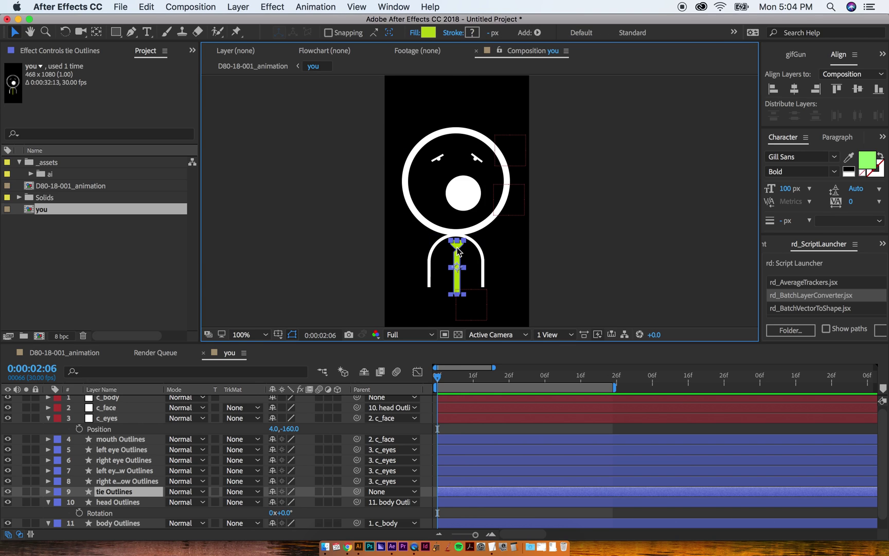
scroll(457, 252, "up", 1)
scroll(465, 263, "down", 2)
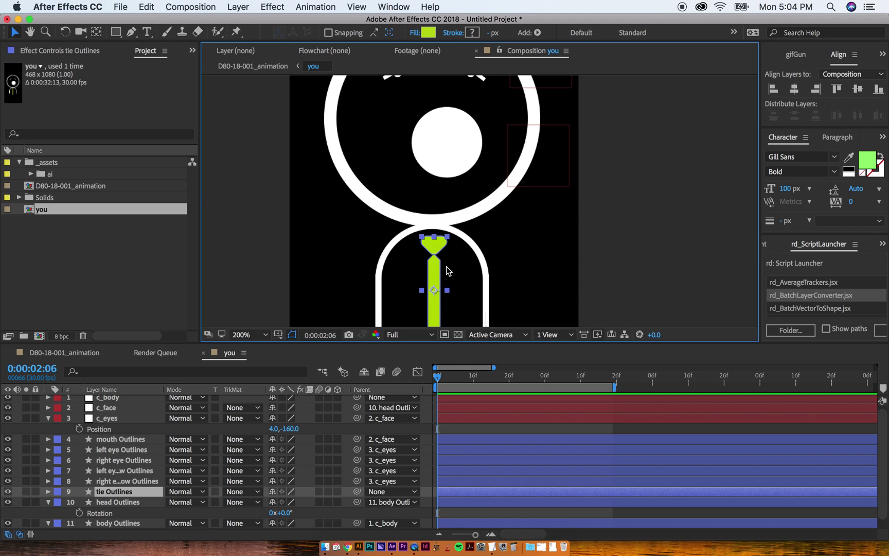
Move the tie's anchor point up to its knot, test-rotate it, and undo to leave it upright
key("w")
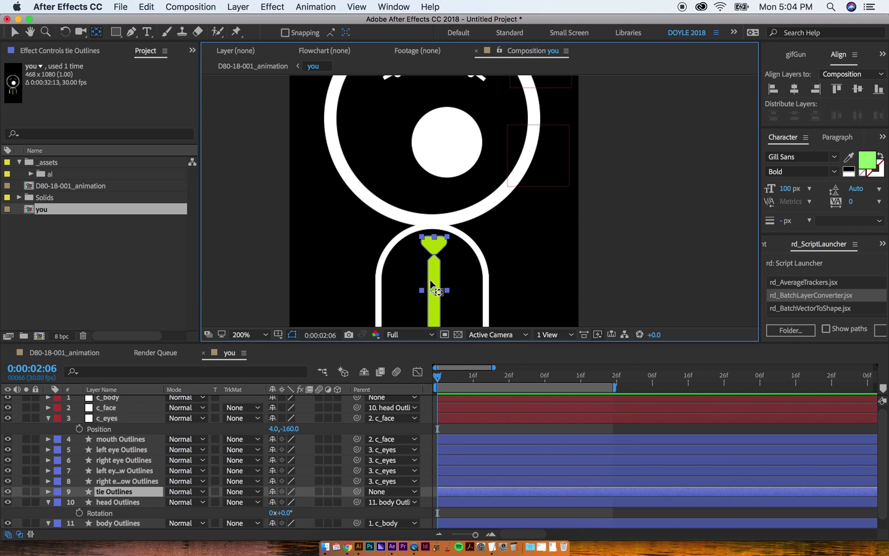
left_click_drag(430, 279, 445, 273)
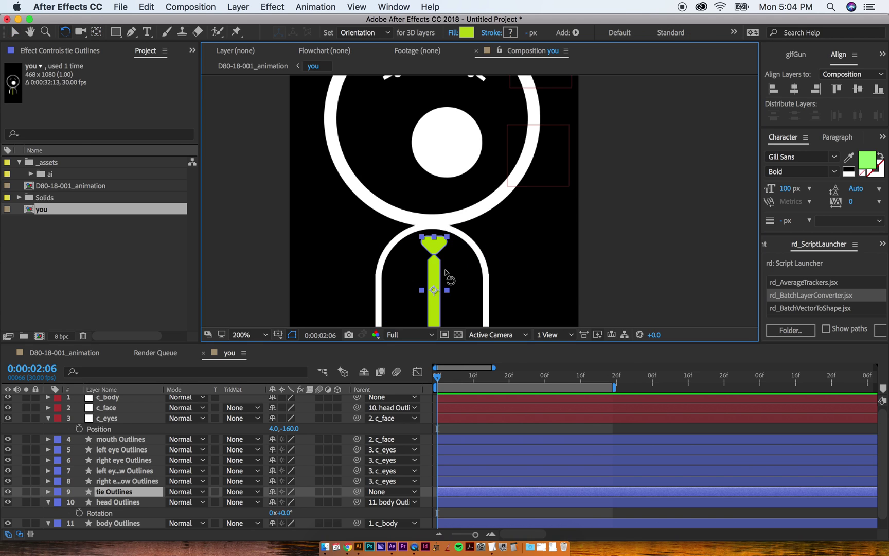
key("y")
left_click_drag(434, 290, 433, 236)
key("w")
mouse_move(428, 282)
left_mouse_down()
mouse_move(442, 283)
mouse_move(419, 282)
mouse_move(428, 284)
left_mouse_up()
key("comma")
left_click_drag(471, 259, 389, 266)
key("ctrl+z")
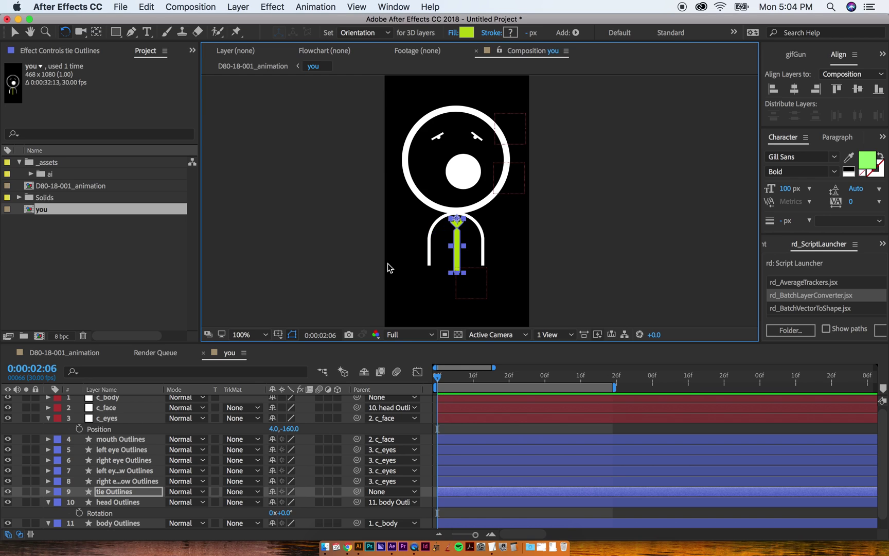
key("v")
left_click(567, 233)
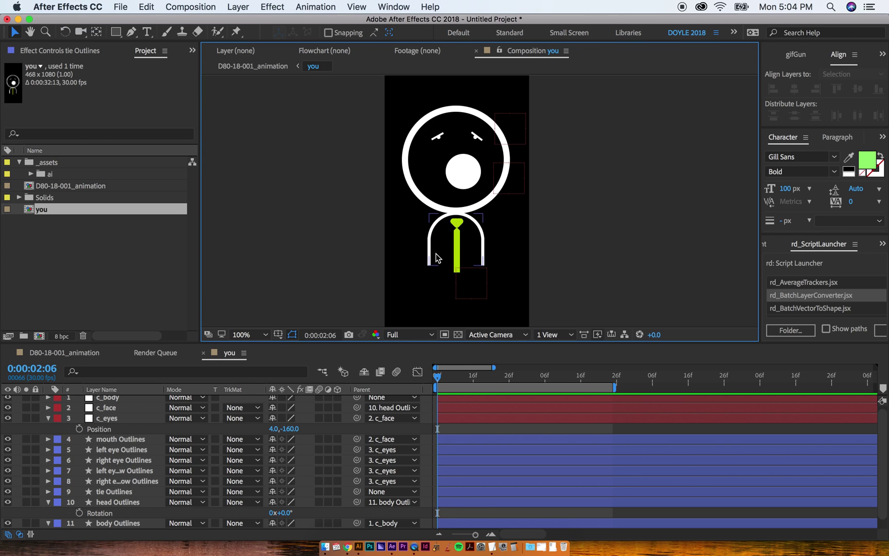
Pick-whip the tie Outlines parent onto the body Outlines layer
left_click(456, 257)
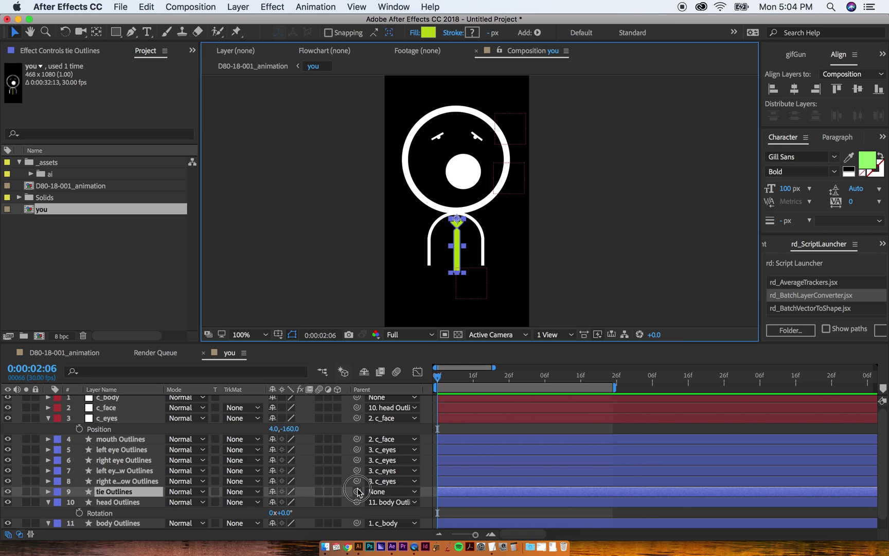
left_click_drag(357, 491, 135, 519)
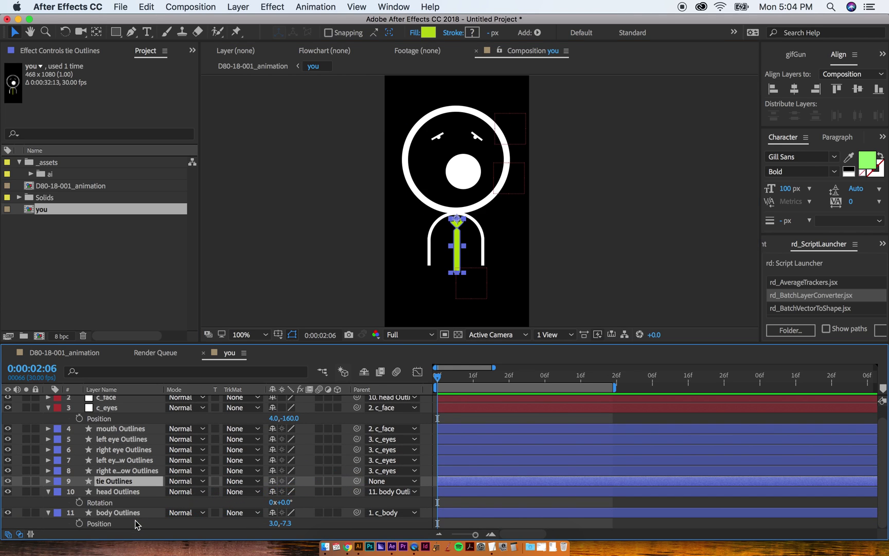
left_click_drag(356, 481, 152, 516)
left_click(446, 428)
key("grave")
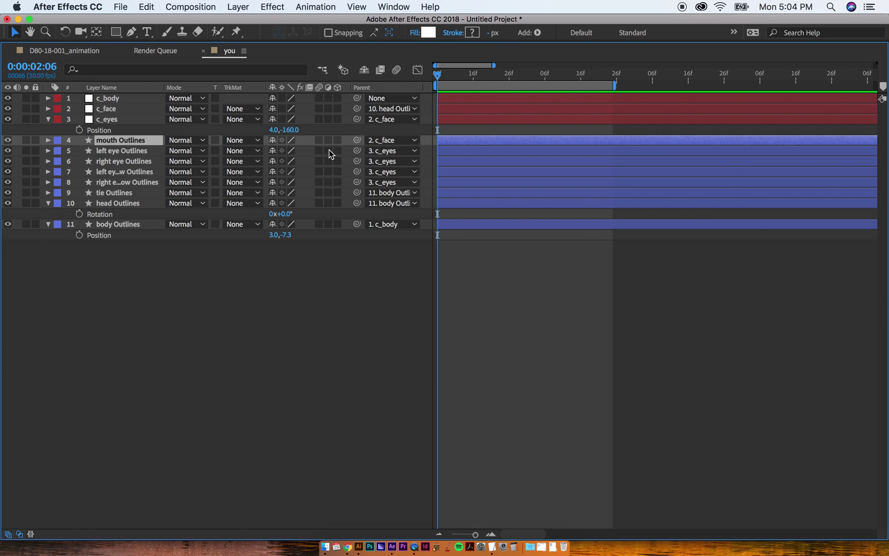
key("grave")
left_click(615, 168)
left_click_drag(547, 189, 542, 194)
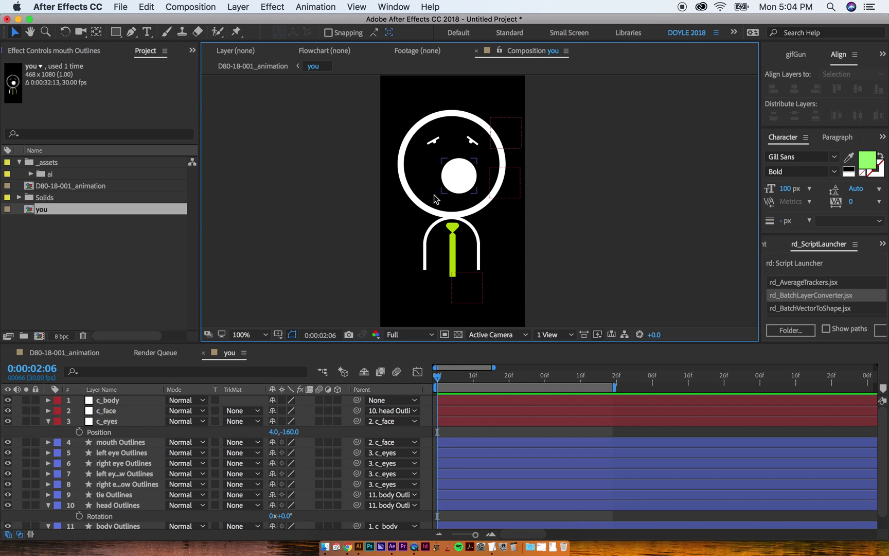
Test-move the c_face and c_eyes nulls, undoing each move
left_click(404, 179)
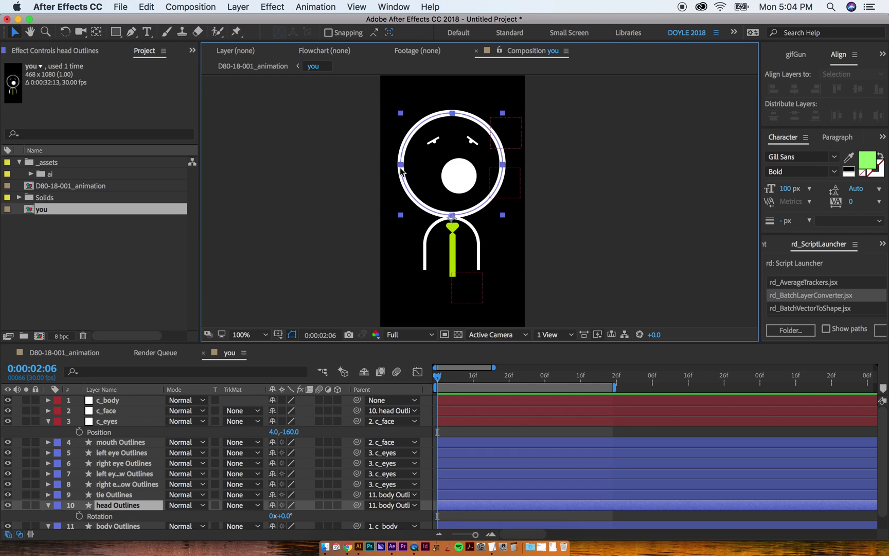
left_click(506, 188)
left_click_drag(506, 188, 521, 186)
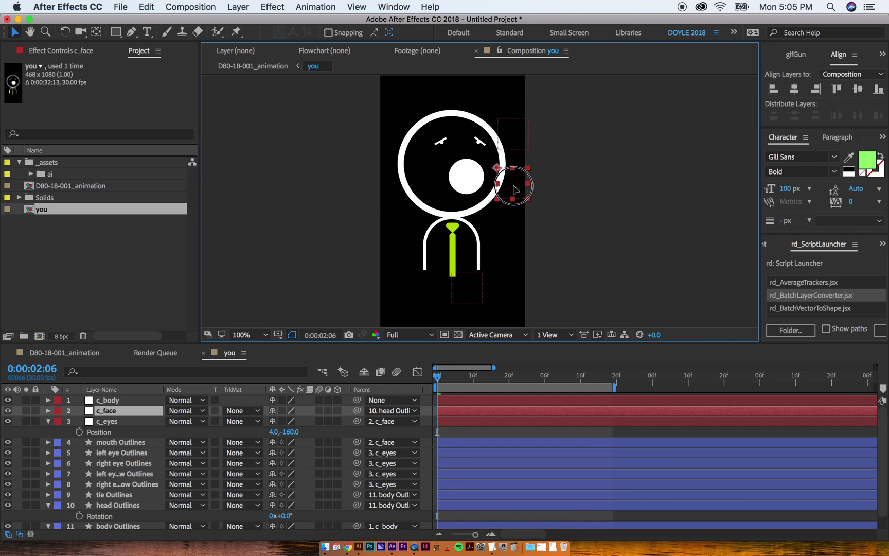
key("super+z")
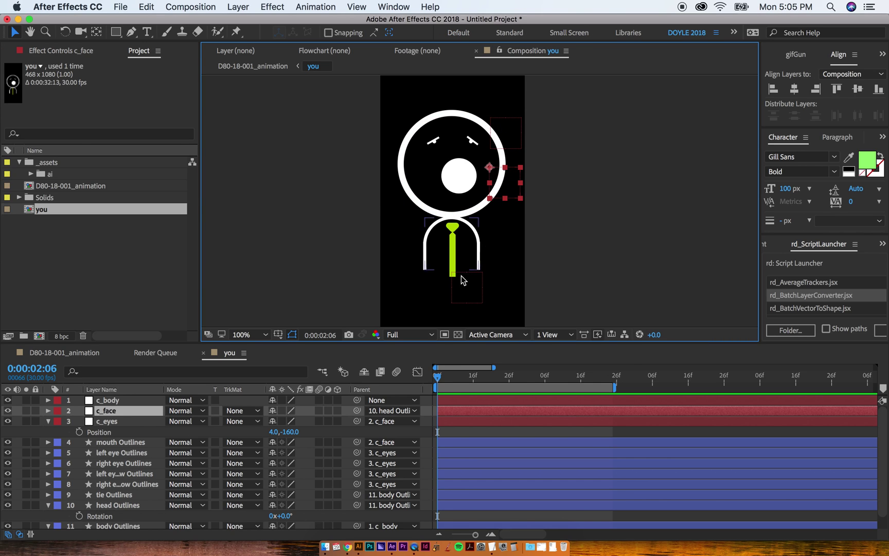
left_click(461, 276)
left_click_drag(506, 143, 519, 144)
key("super+z")
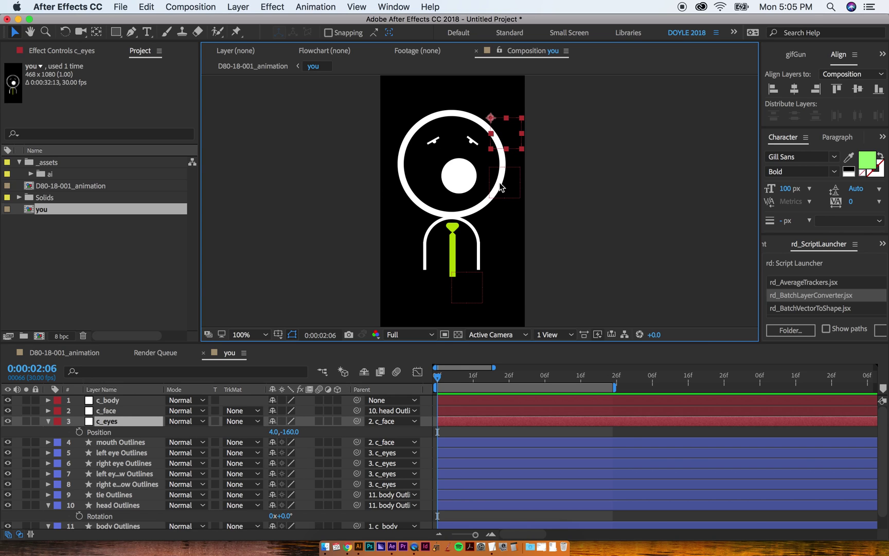
Rotate the eyes with c_eyes and tilt the head ring, undoing the last tilt step
left_click(508, 188)
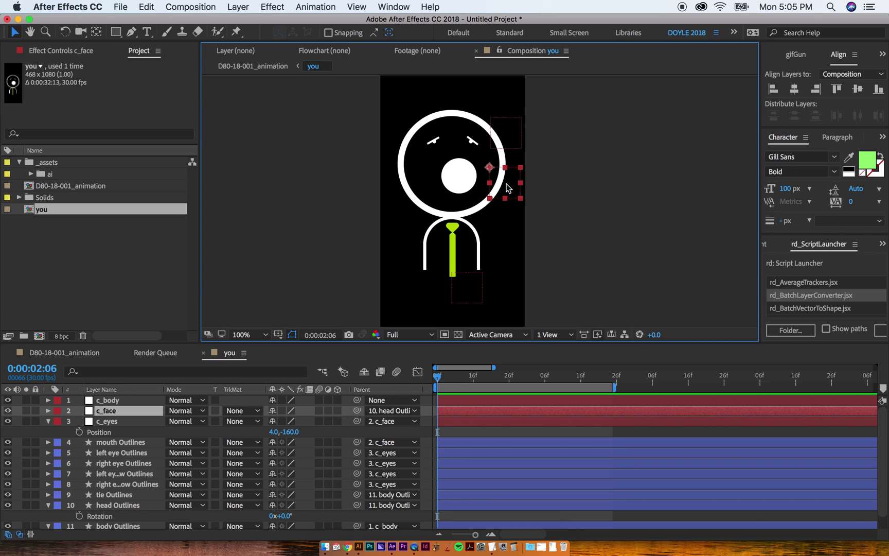
key("w")
left_click(514, 137)
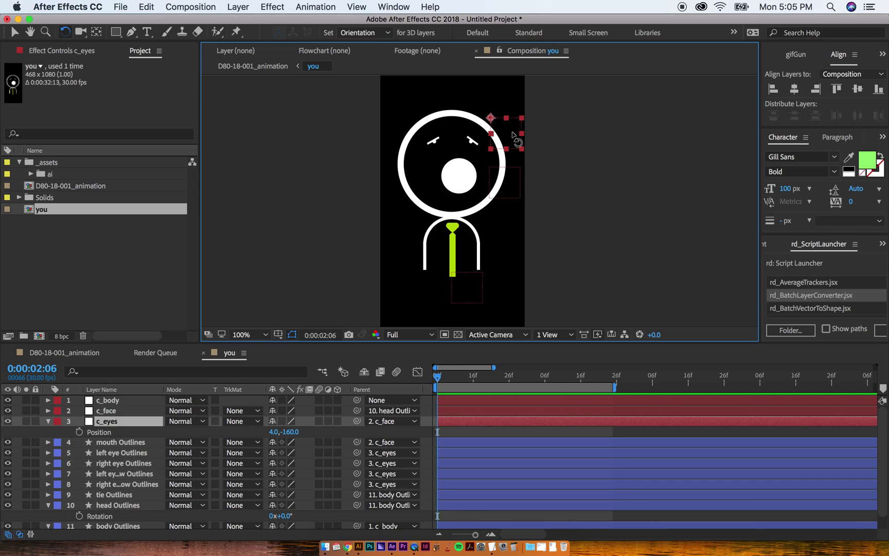
left_click_drag(514, 137, 514, 133)
left_click_drag(421, 209, 406, 226)
key("ctrl+z")
key("v")
Shift the whole character with the c_body null
left_click(464, 294)
left_click_drag(464, 294, 448, 295)
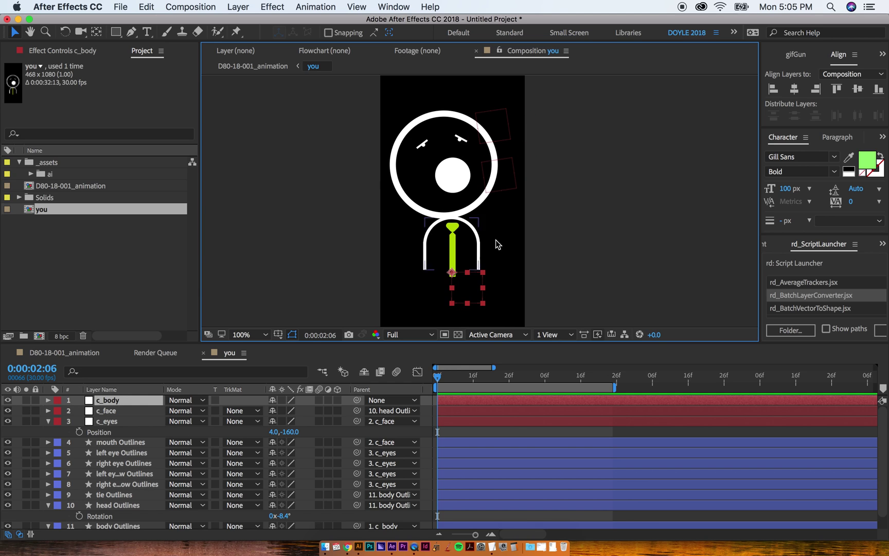
left_click(530, 289)
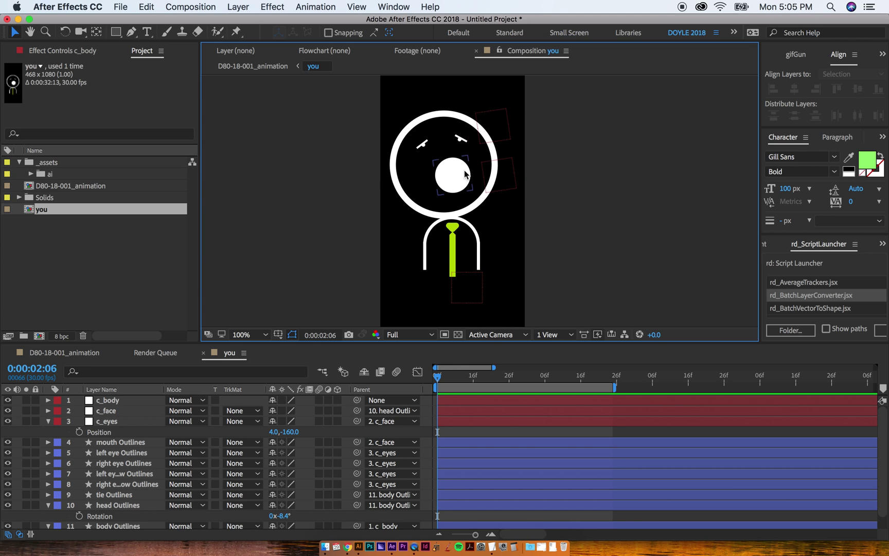
Rotate the eyes and face with their c_eyes and c_face controls
left_click(489, 123)
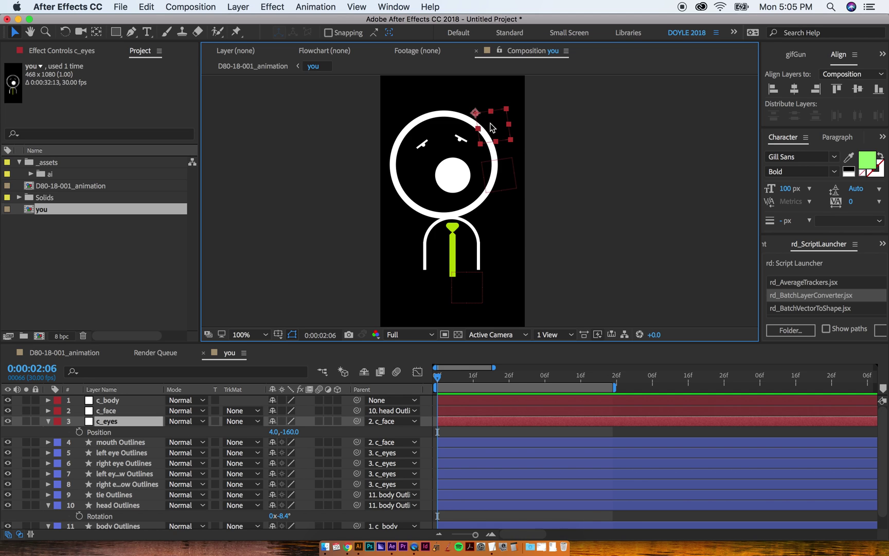
key("w")
mouse_move(512, 139)
left_mouse_down()
mouse_move(519, 142)
mouse_move(494, 137)
mouse_move(530, 143)
mouse_move(507, 139)
left_mouse_up()
mouse_move(497, 191)
left_mouse_down()
mouse_move(486, 194)
mouse_move(510, 185)
mouse_move(500, 202)
mouse_move(510, 191)
mouse_move(497, 186)
left_mouse_up()
key("v")
key("super+a")
left_click(548, 181)
left_click(457, 172)
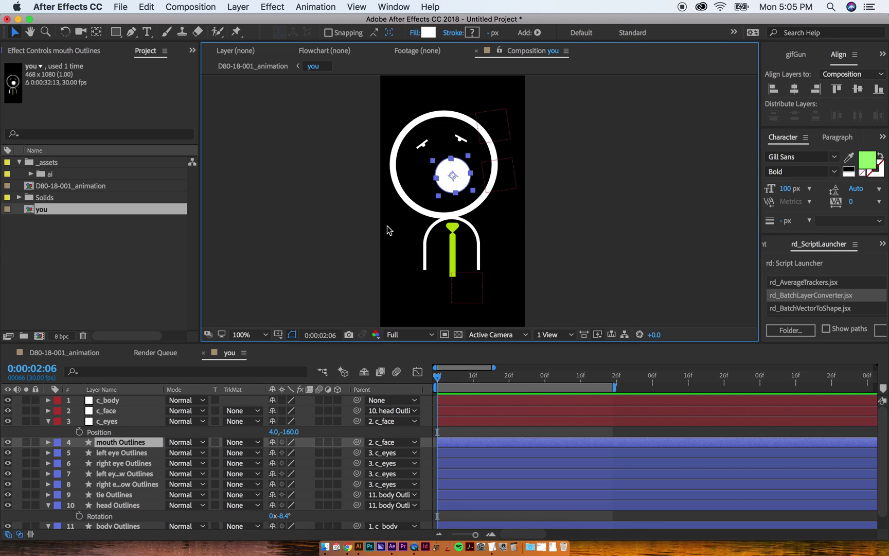
Zoom in to 200% and inspect the eye, eyebrow and c_eyes layers
scroll(421, 200, "up", 2)
left_click_drag(399, 121, 398, 173)
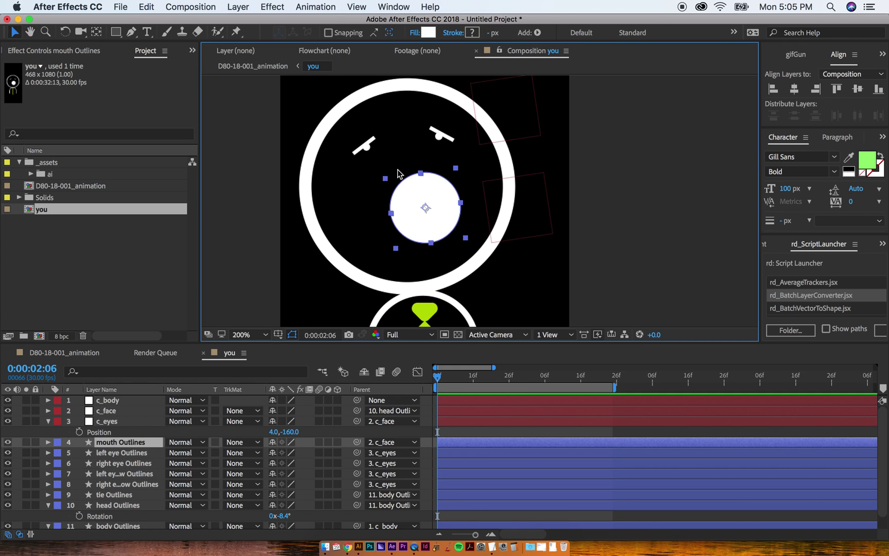
left_click(367, 148)
left_click(440, 142)
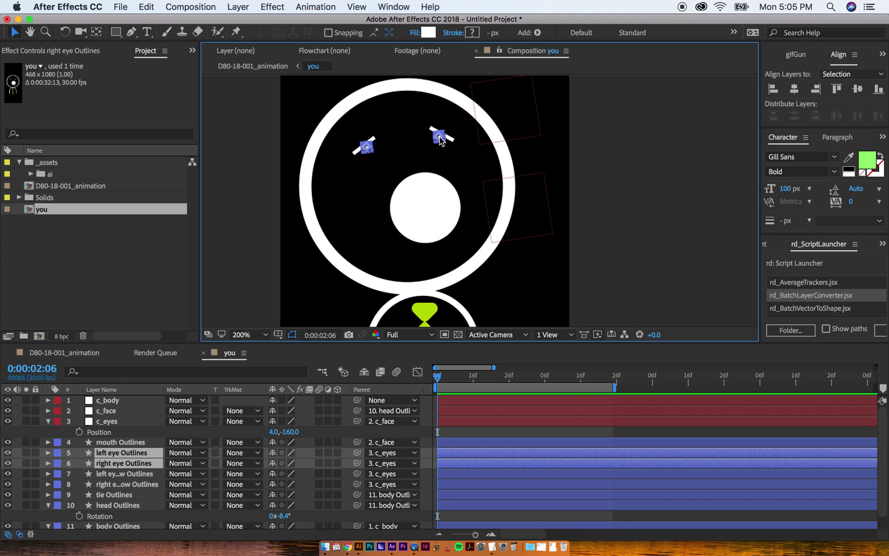
left_click_drag(488, 148, 483, 172)
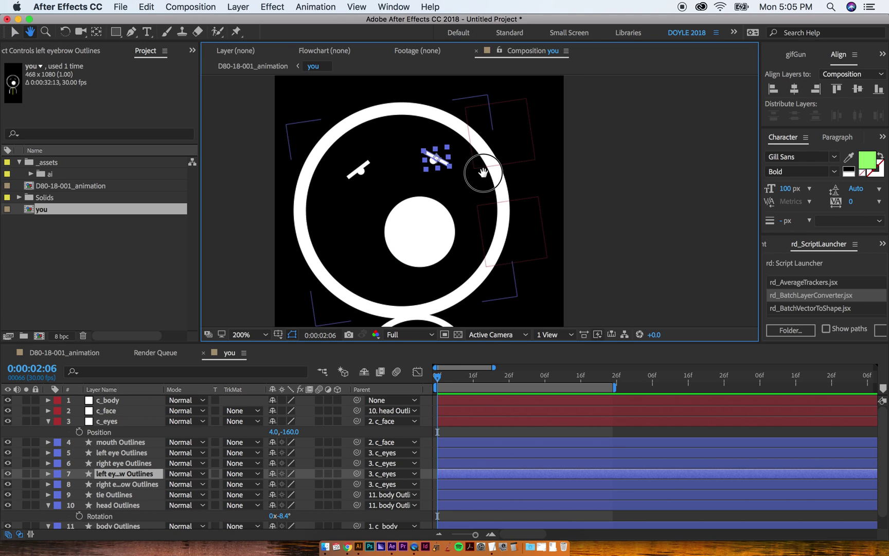
left_click(505, 155)
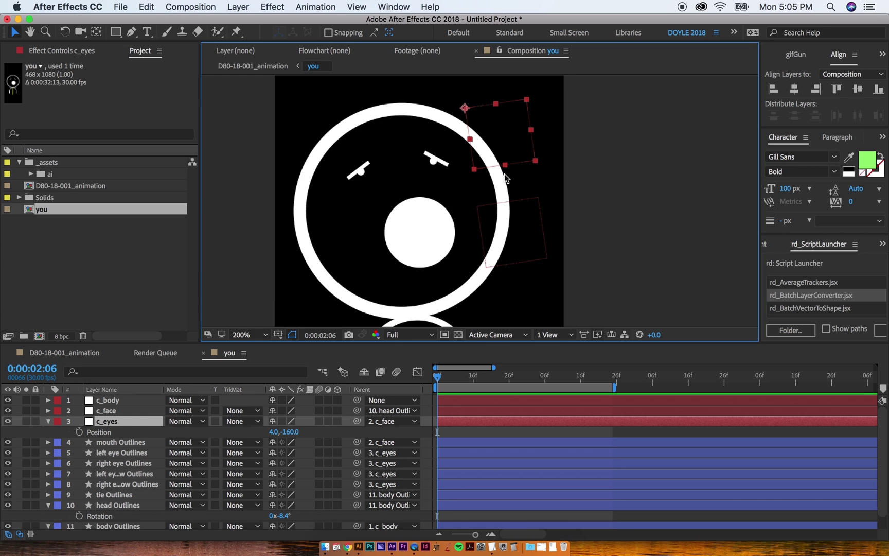
Zoom back to 100% and undo to return head Outlines rotation to 0°
scroll(509, 177, "down", 2)
key("super+z")
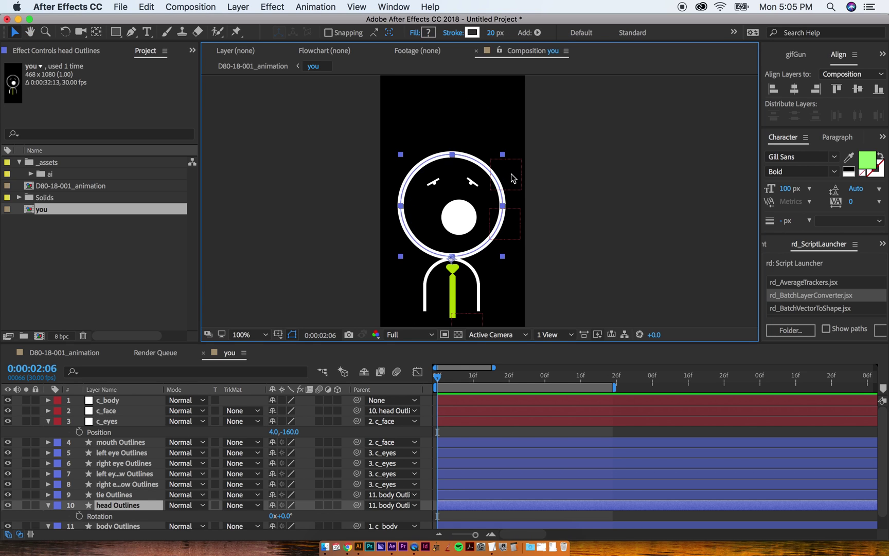
key("super+z")
left_click(548, 187)
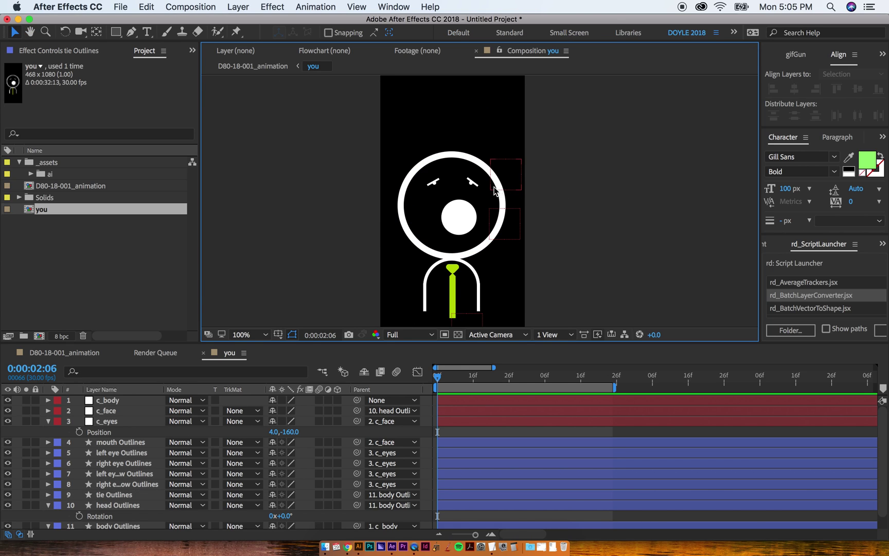
left_click(435, 184)
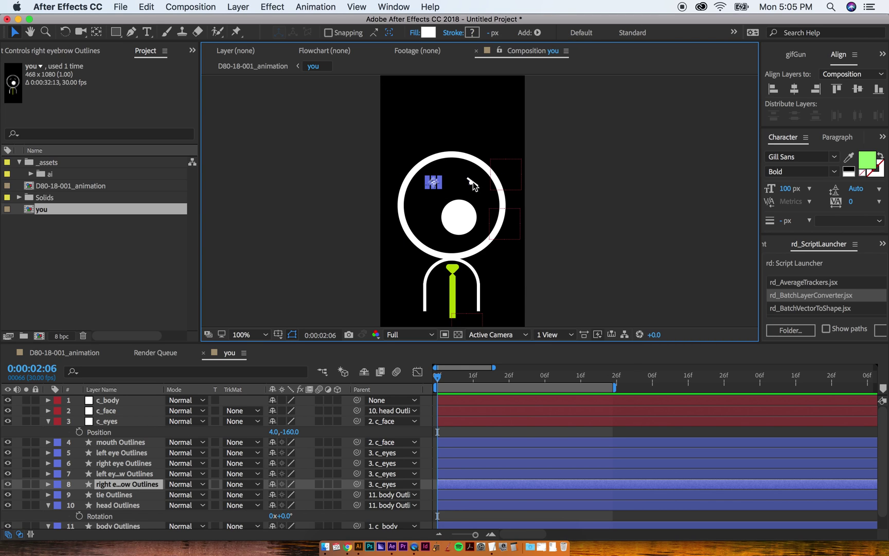
left_click(499, 172)
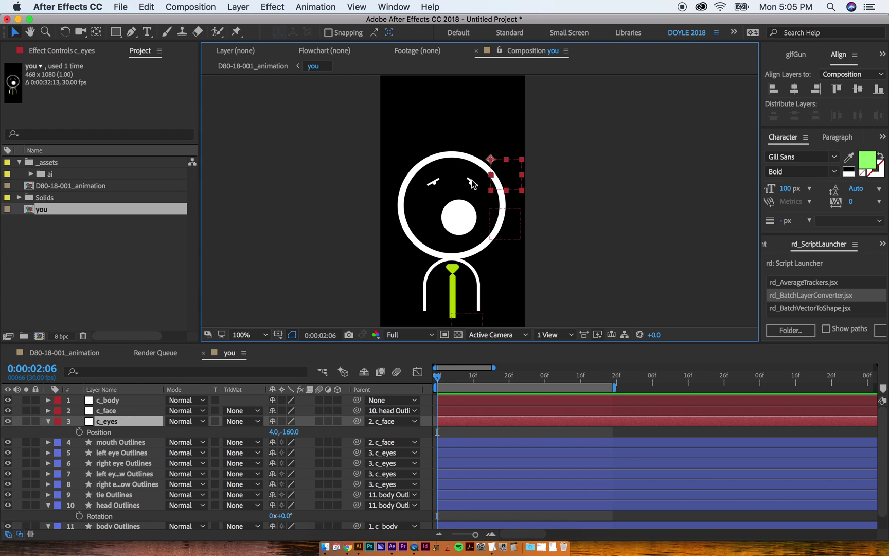
Duplicate c_eyes, move the copy above the eyes, and rename it c_eyesbrows
key("super+d")
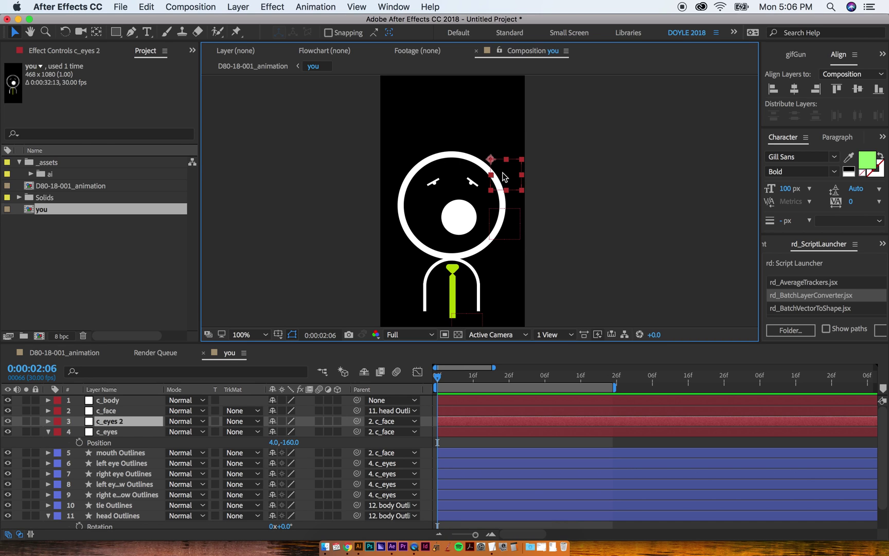
left_click_drag(503, 177, 498, 131)
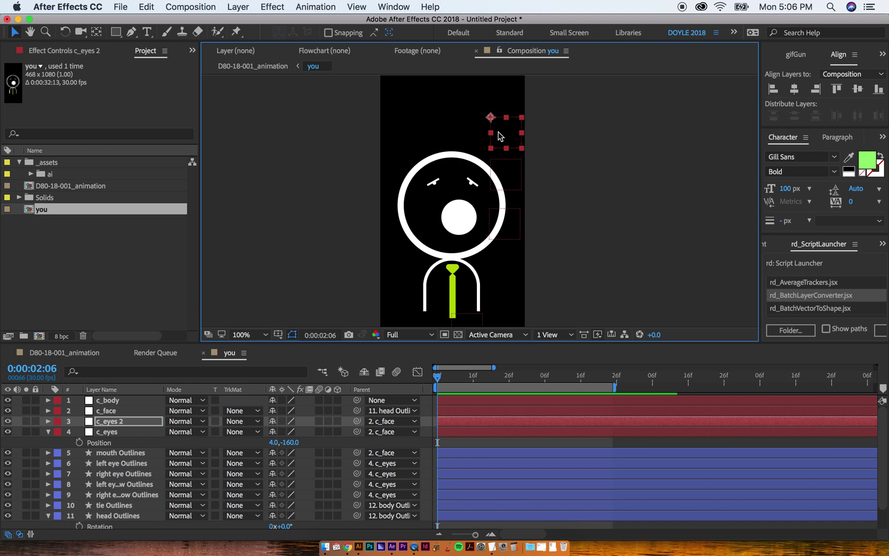
left_click(108, 422)
key("Return")
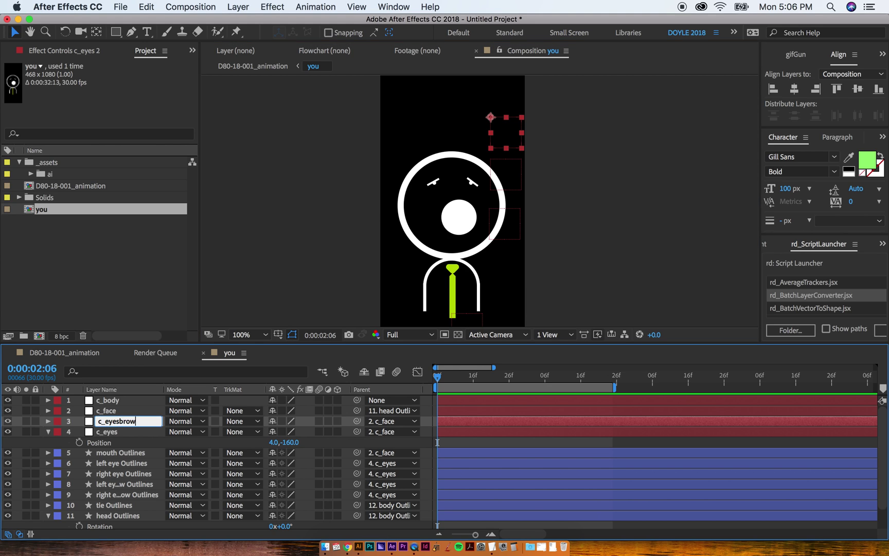
key("Return")
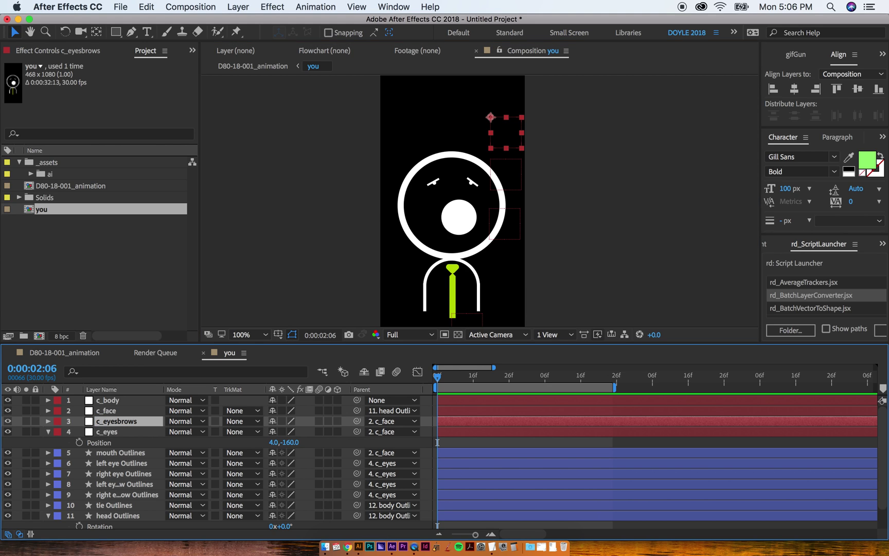
left_click(435, 183)
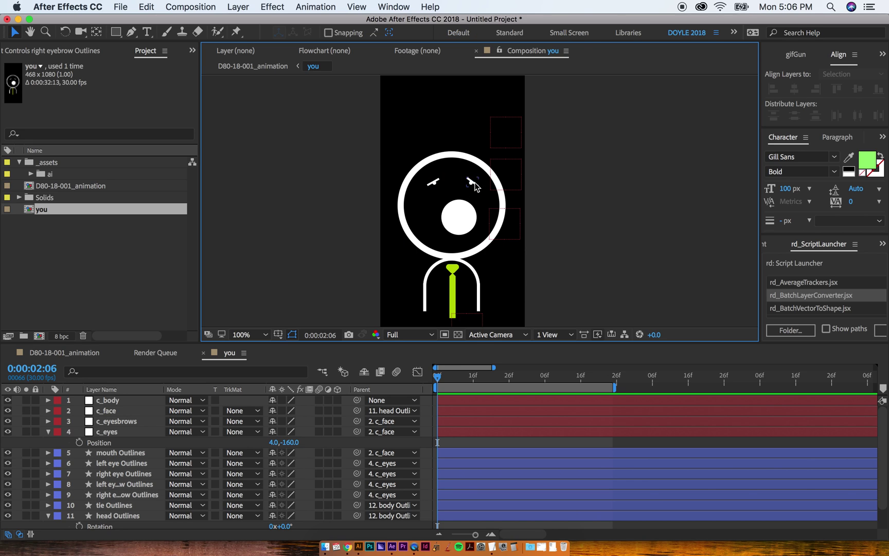
Pick-whip both eyebrow layers to c_eyesbrows, then test by dragging c_eyesbrows and c_eyes
left_click(472, 184)
left_click(434, 184, "shift")
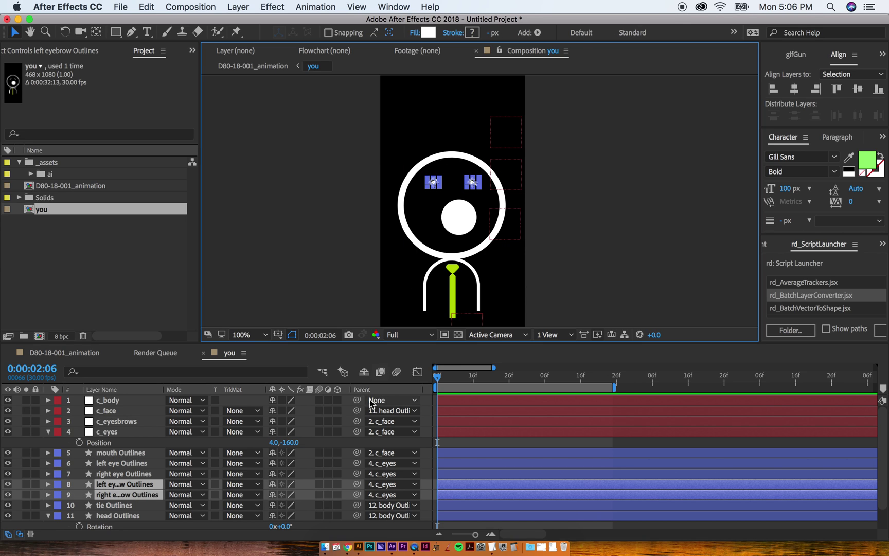
left_click(357, 487)
left_click_drag(357, 488, 119, 421)
left_click_drag(357, 421, 358, 423)
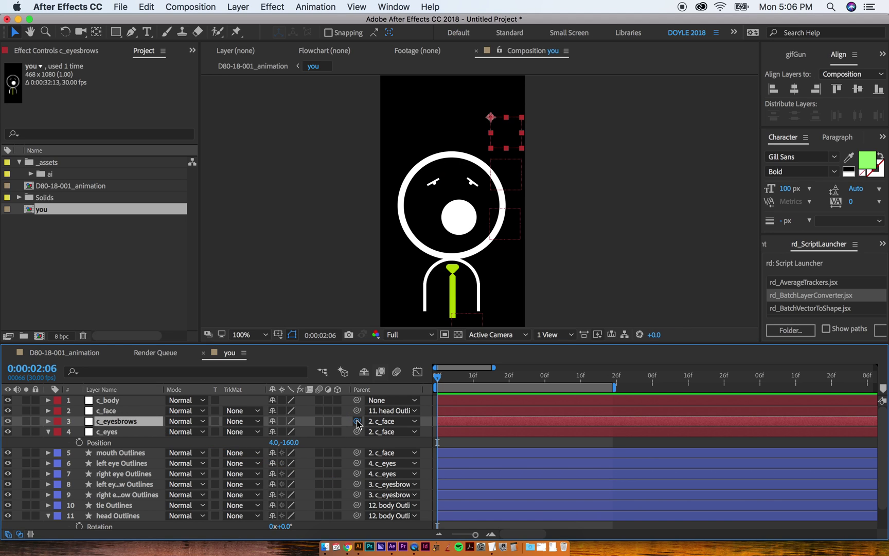
mouse_move(507, 126)
left_mouse_down()
mouse_move(508, 99)
mouse_move(510, 133)
mouse_move(508, 85)
mouse_move(507, 137)
left_mouse_up()
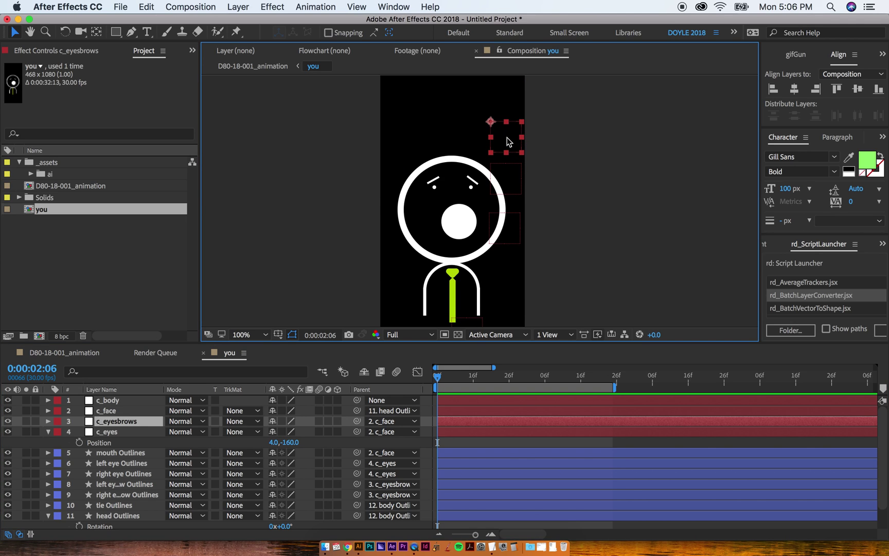
left_click(503, 180)
mouse_move(507, 184)
left_mouse_down()
mouse_move(512, 194)
mouse_move(505, 188)
left_mouse_up()
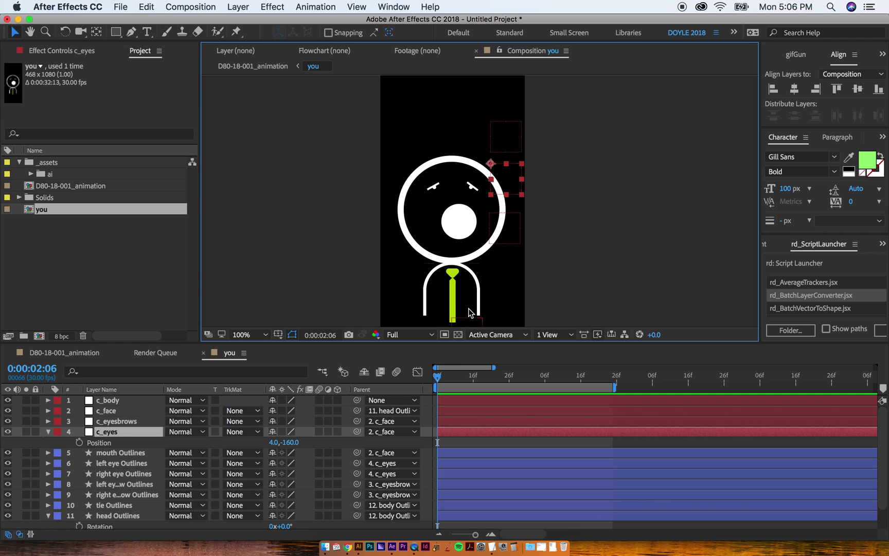
left_click_drag(571, 292, 570, 288)
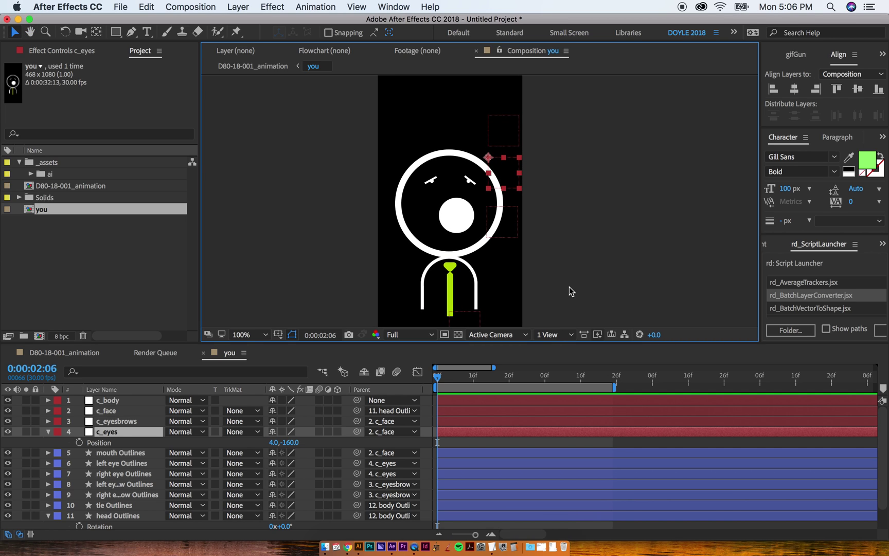
left_click(553, 241)
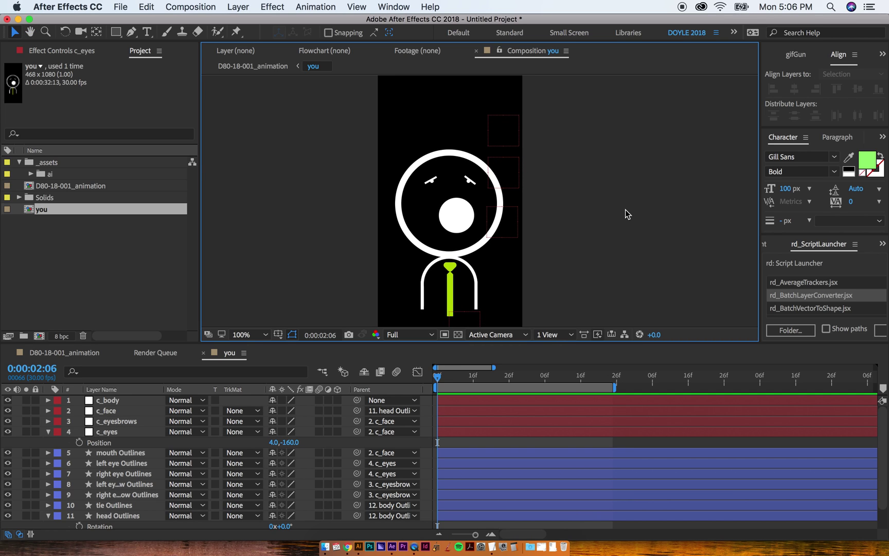